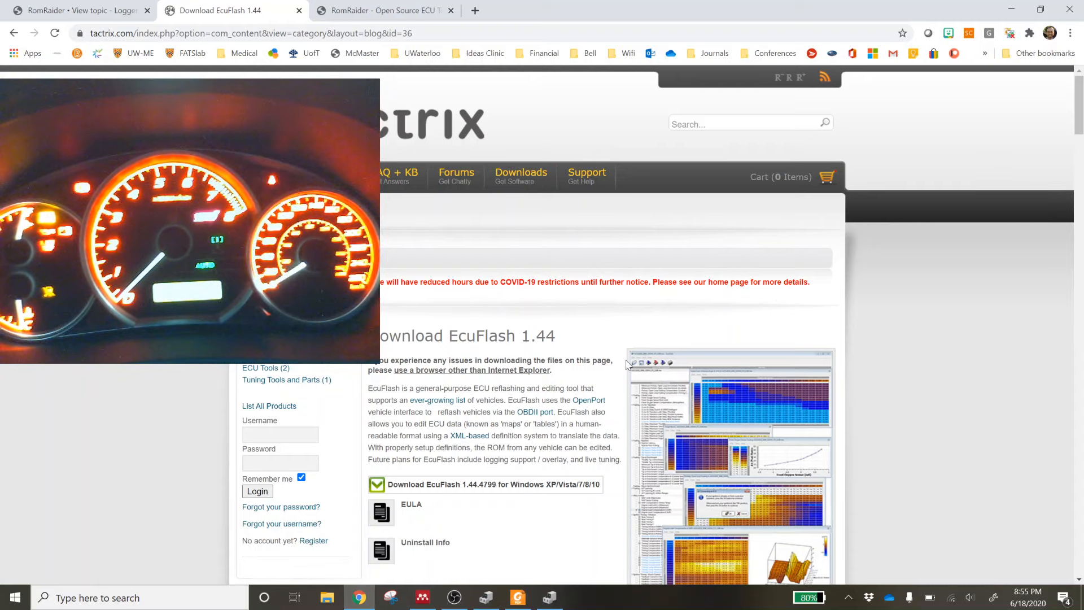
Step: Review the EcuFlash 1.44 download page, and the RomRaider download page with its installers, definition links and release notes
scroll(545, 409, down, 5)
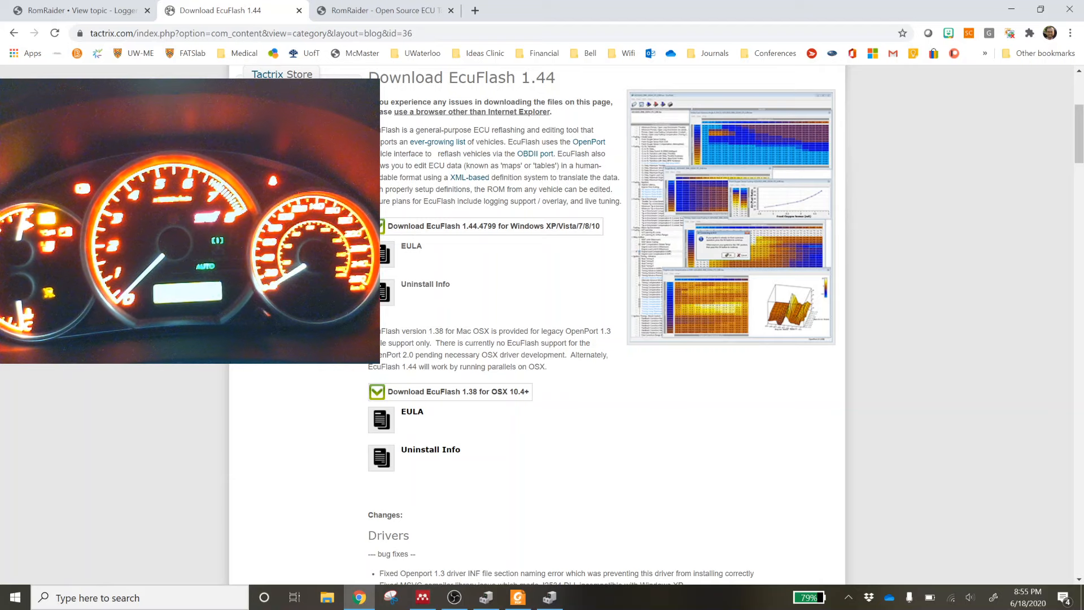
click(354, 4)
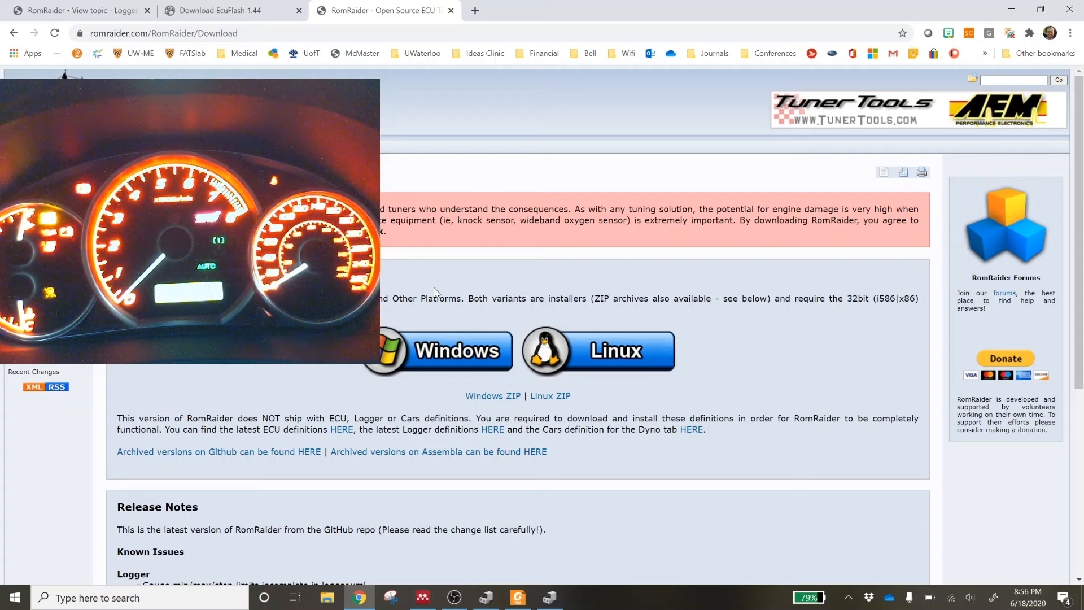
scroll(434, 291, down, 1)
scroll(434, 291, down, 1)
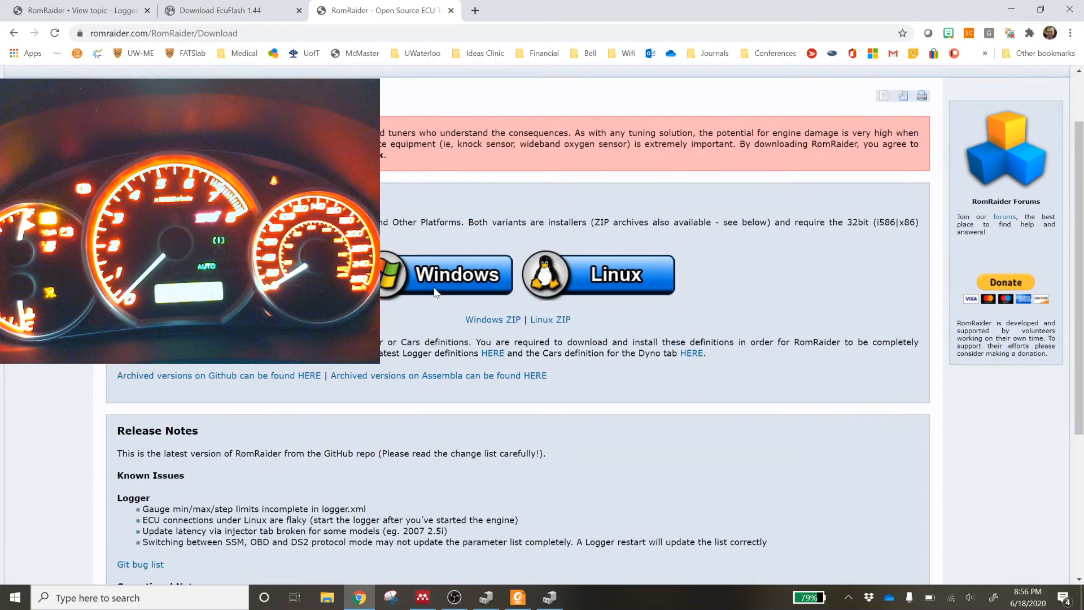
scroll(434, 290, down, 1)
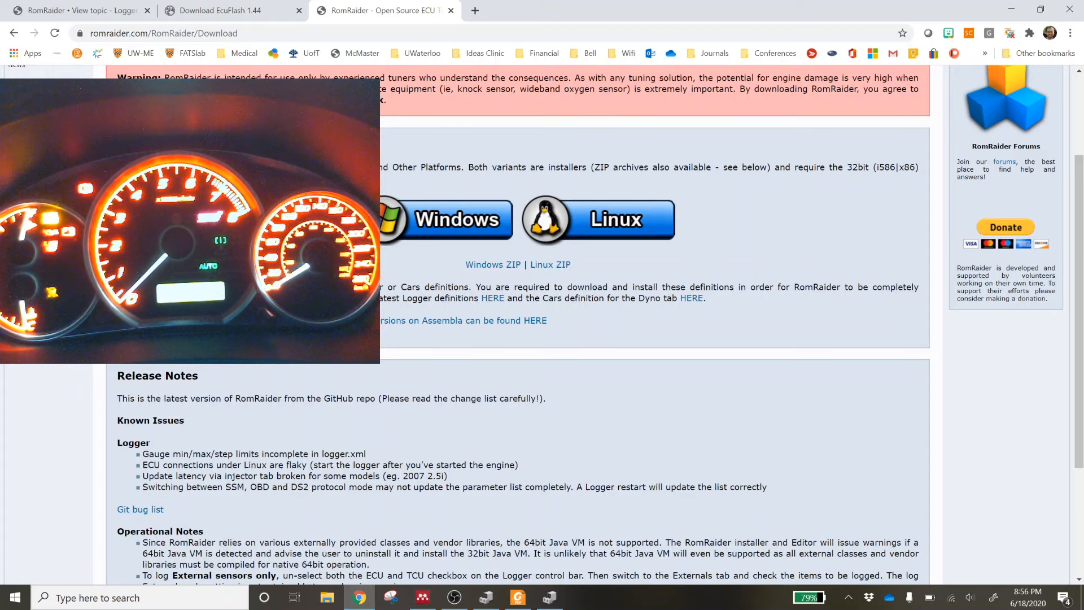
scroll(542, 322, down, 3)
scroll(542, 321, up, 3)
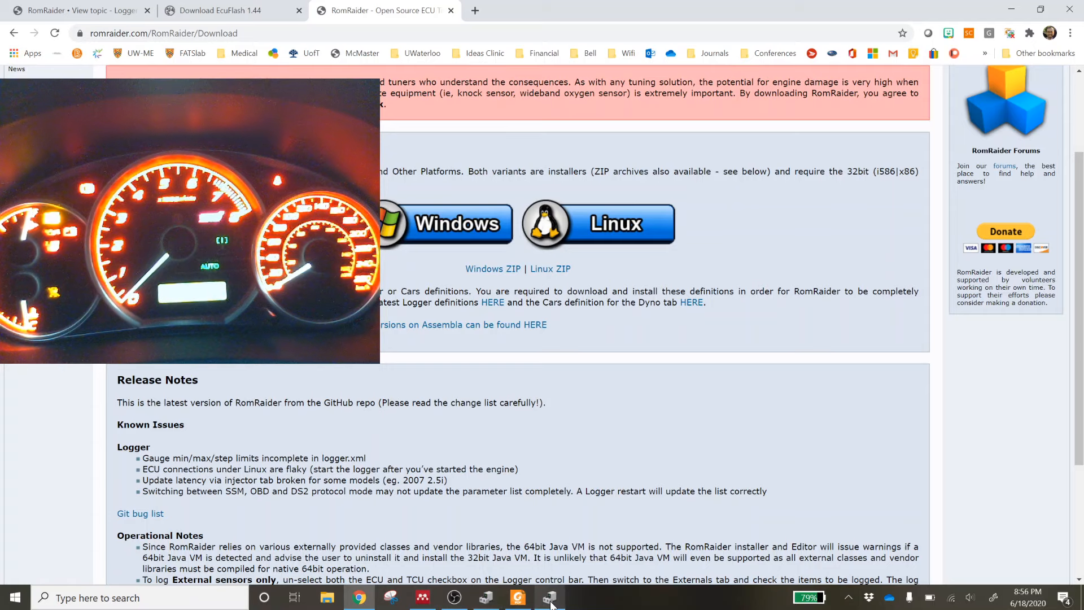
Step: Minimize the browser and launch EcuFlash
mouse_move(550, 603)
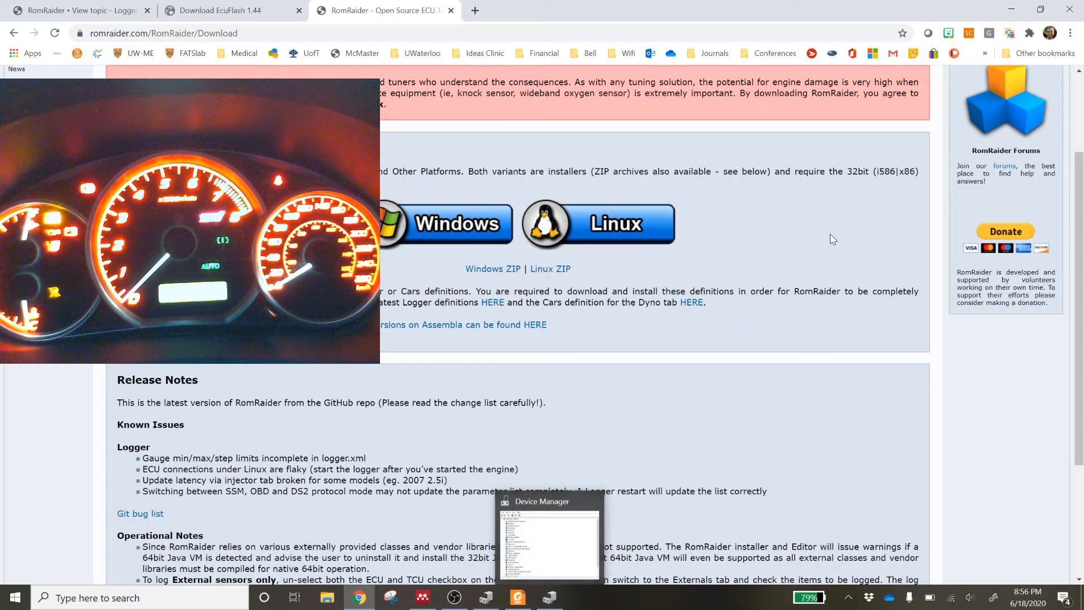
click(1010, 10)
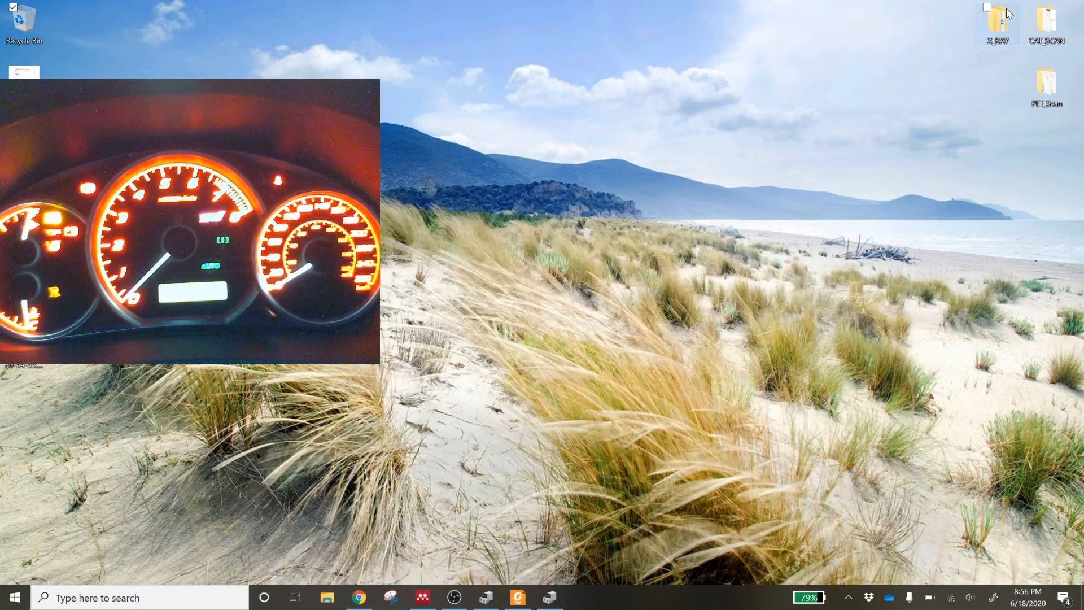
key(super)
text(ecu)
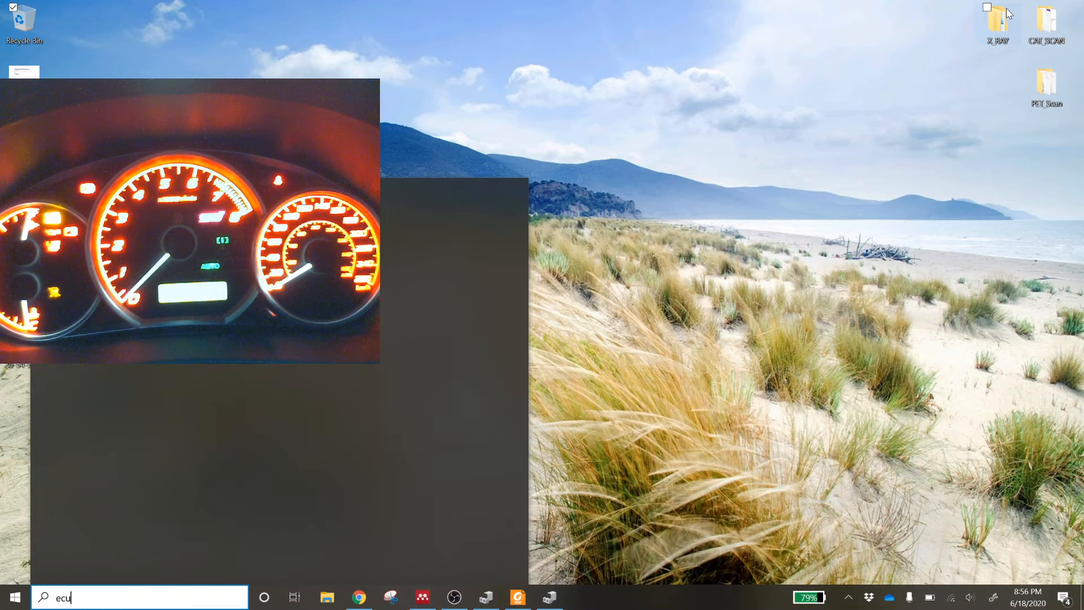
key(Return)
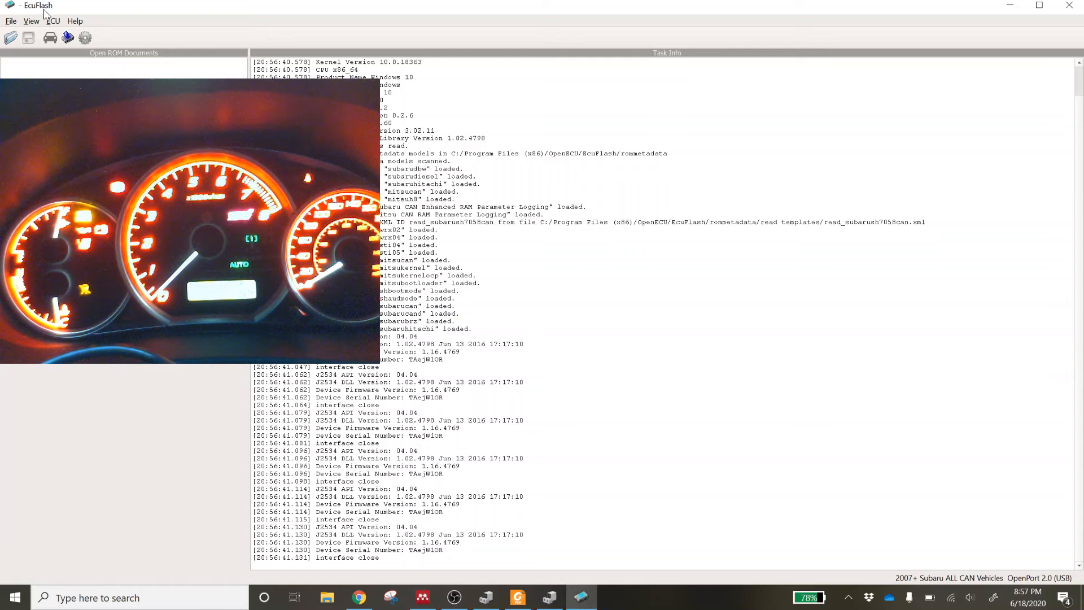
Step: Set the vehicle to Subaru CAN Vehicles 2007+ with the subarucan flash method and SH7058 memory model
click(50, 37)
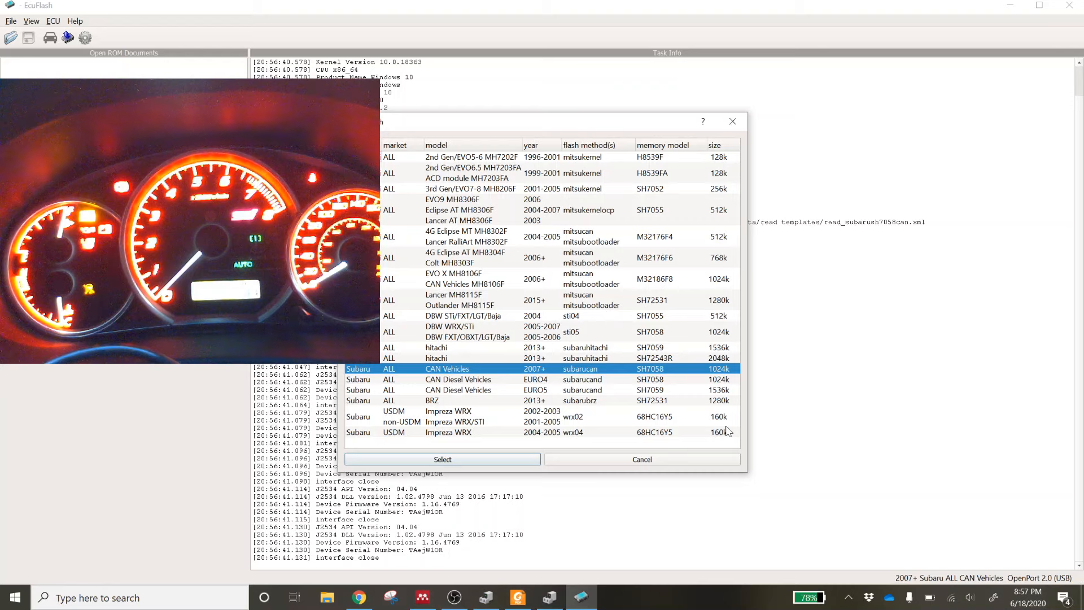
click(483, 318)
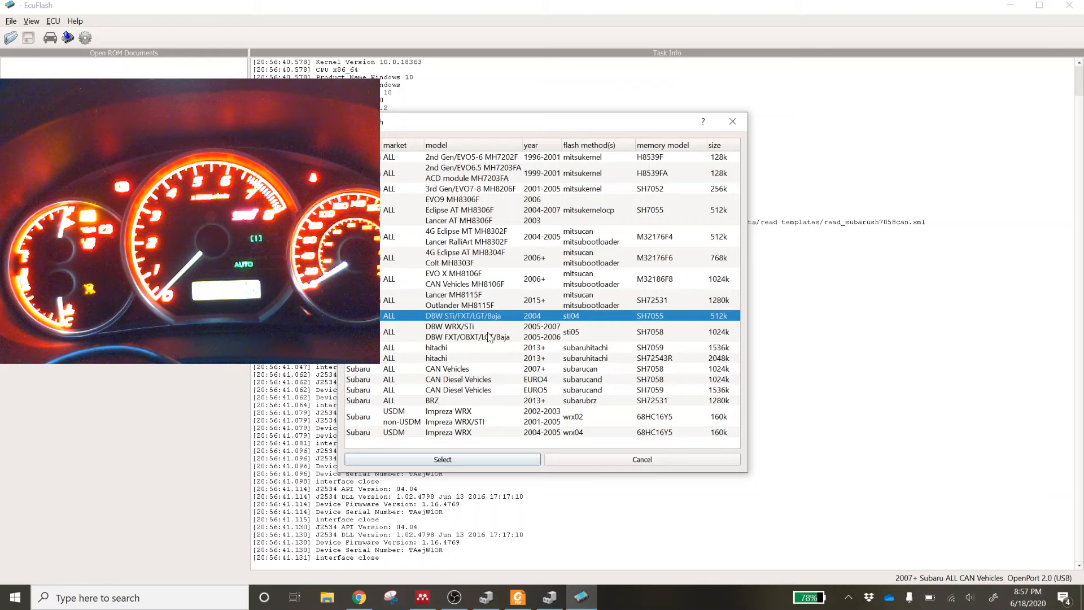
click(494, 329)
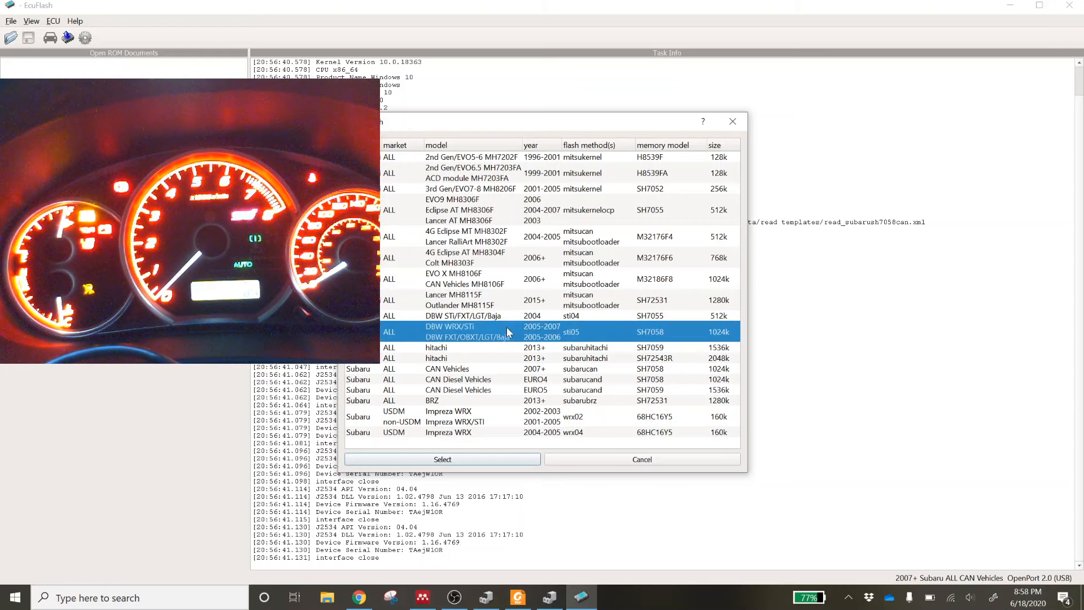
click(521, 318)
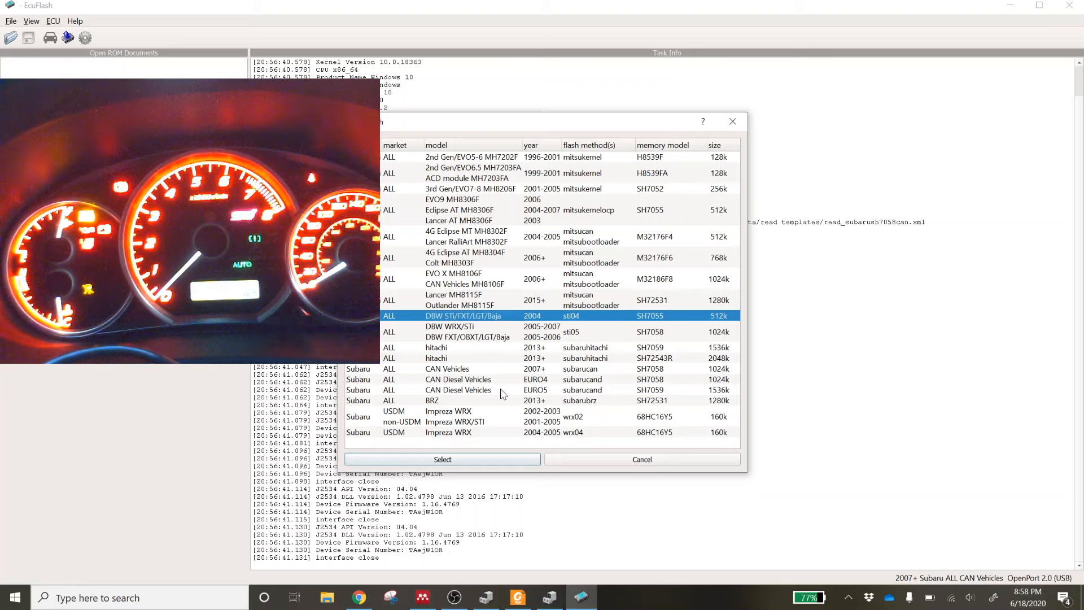
click(442, 371)
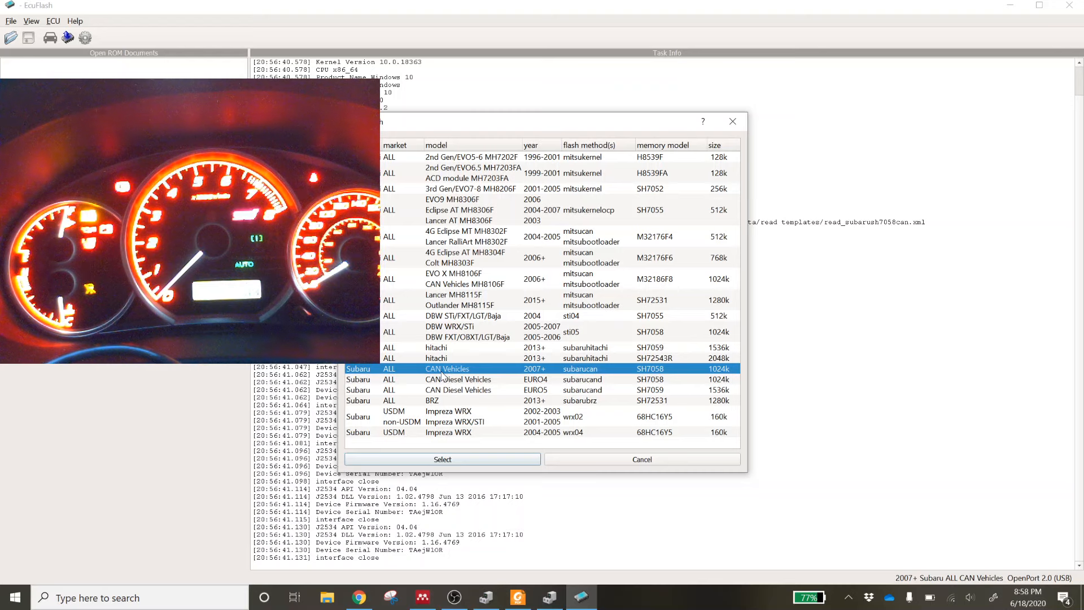
click(469, 327)
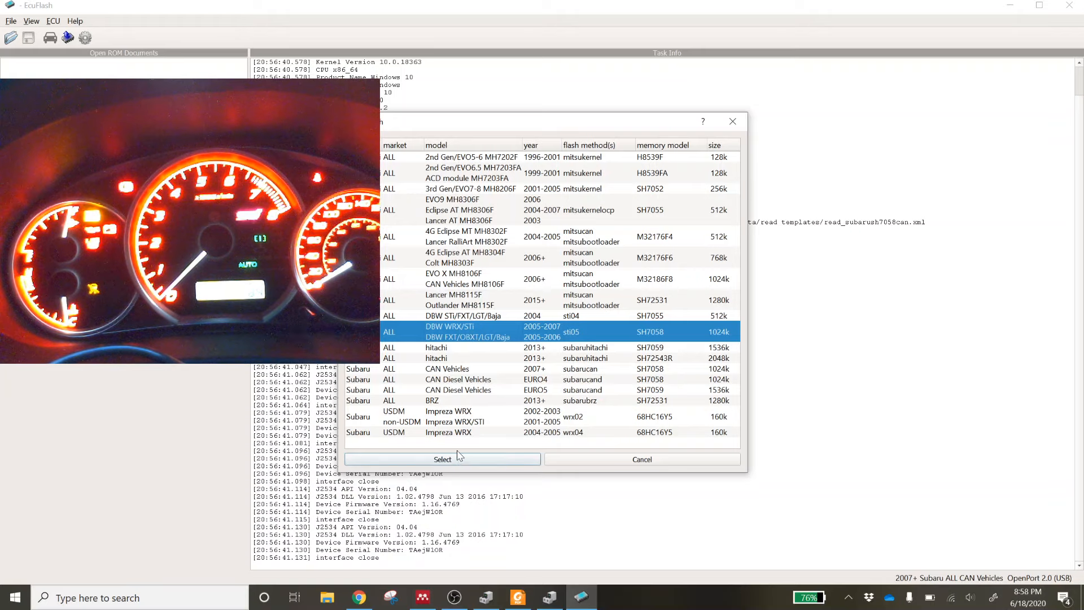
click(439, 369)
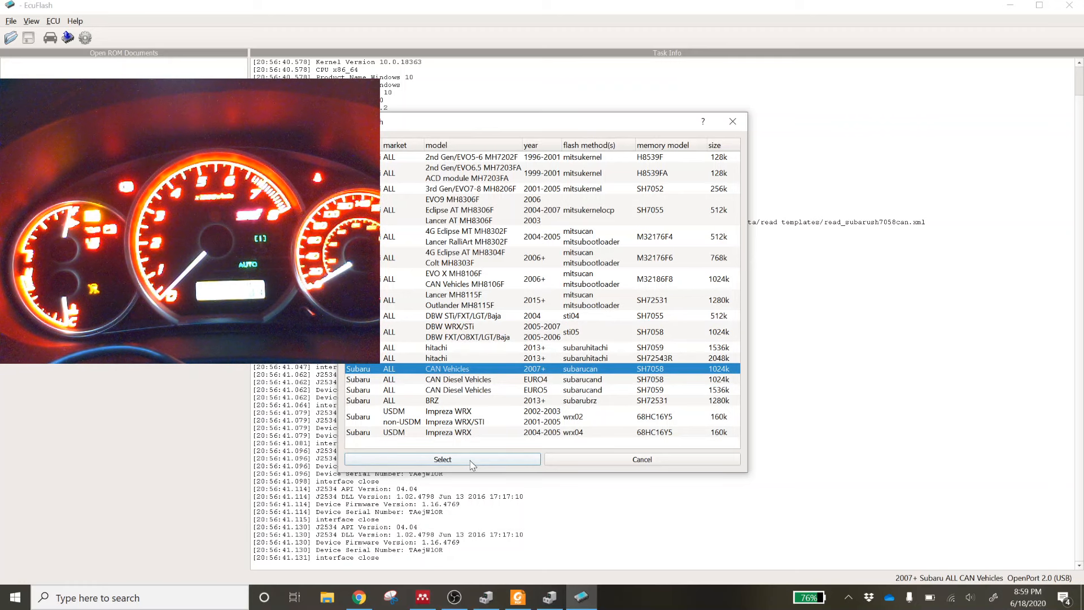
click(442, 459)
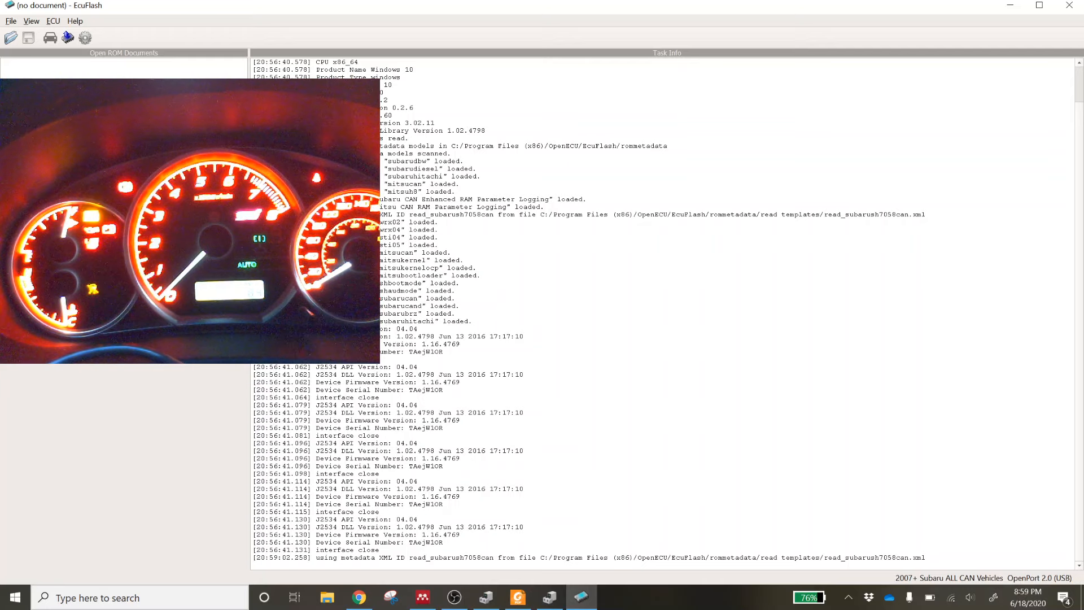
Step: Open Windows Device Manager to check the vehicle interface connection
click(550, 603)
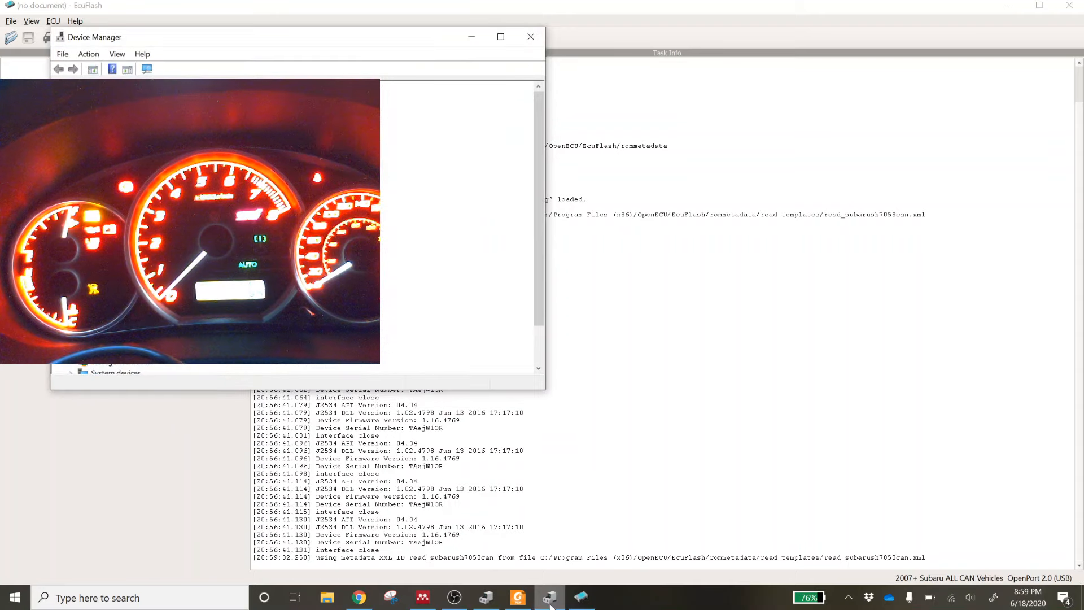
key(super)
text(dee)
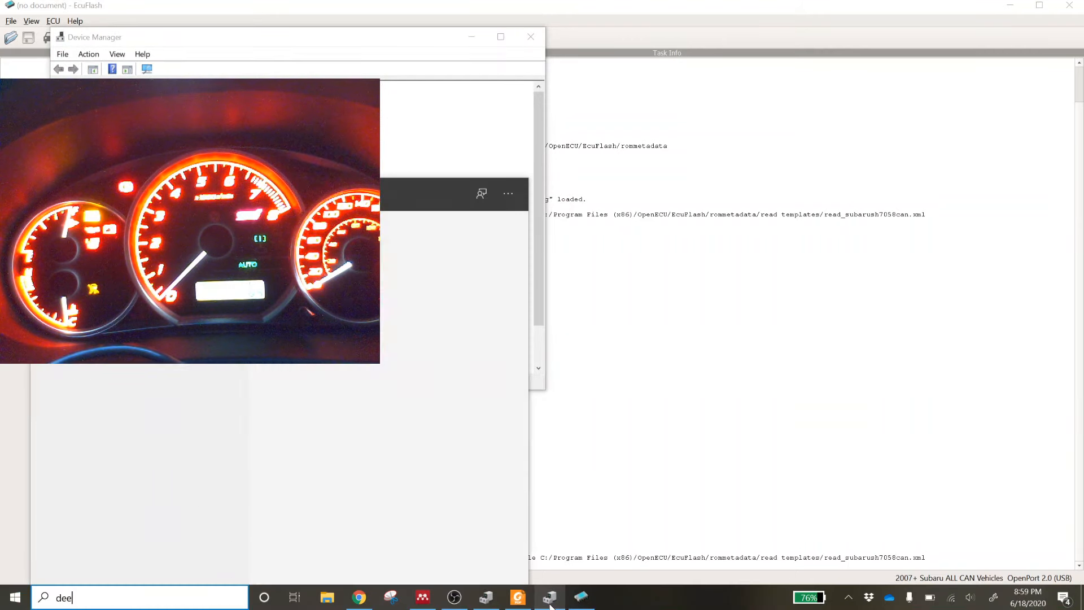
key(BackSpace)
text(v)
key(Return)
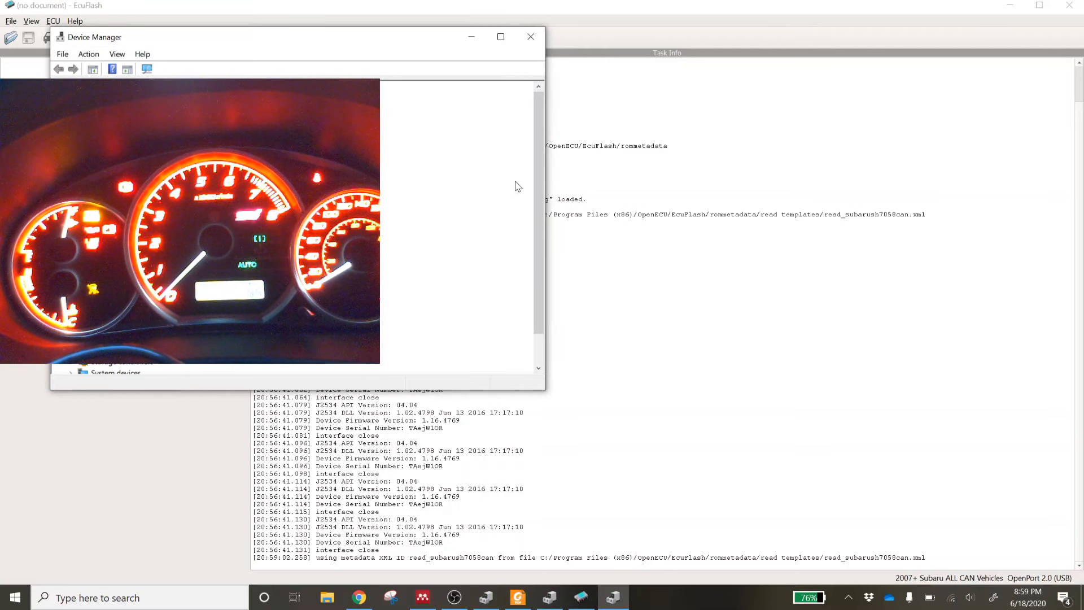
Step: Look through the hardware categories for the connected vehicle interface, and close both Device Manager windows
drag(538, 240, 543, 320)
click(72, 363)
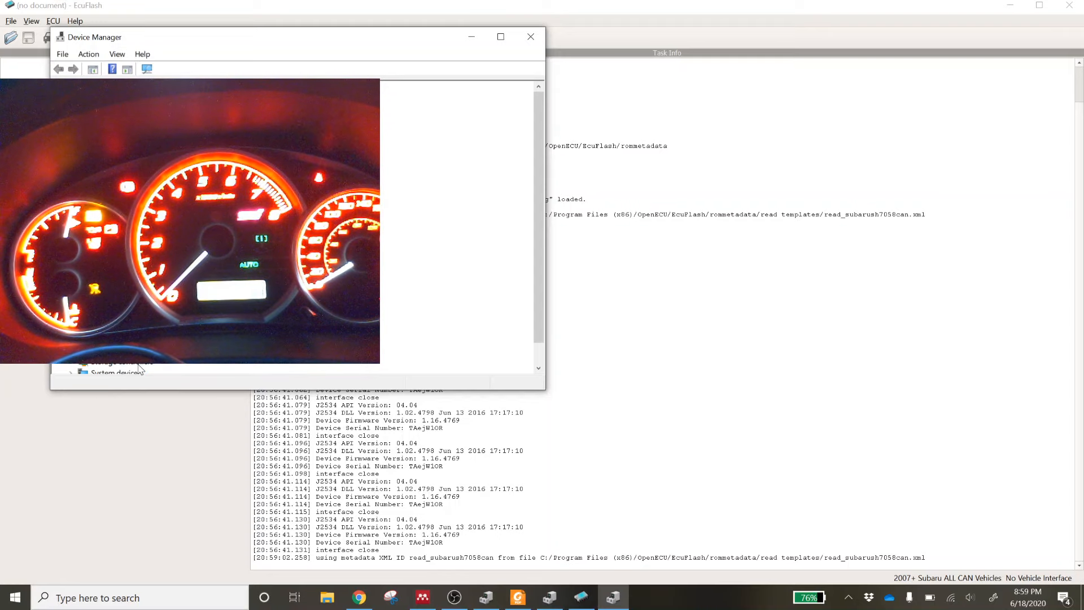
drag(539, 226, 545, 268)
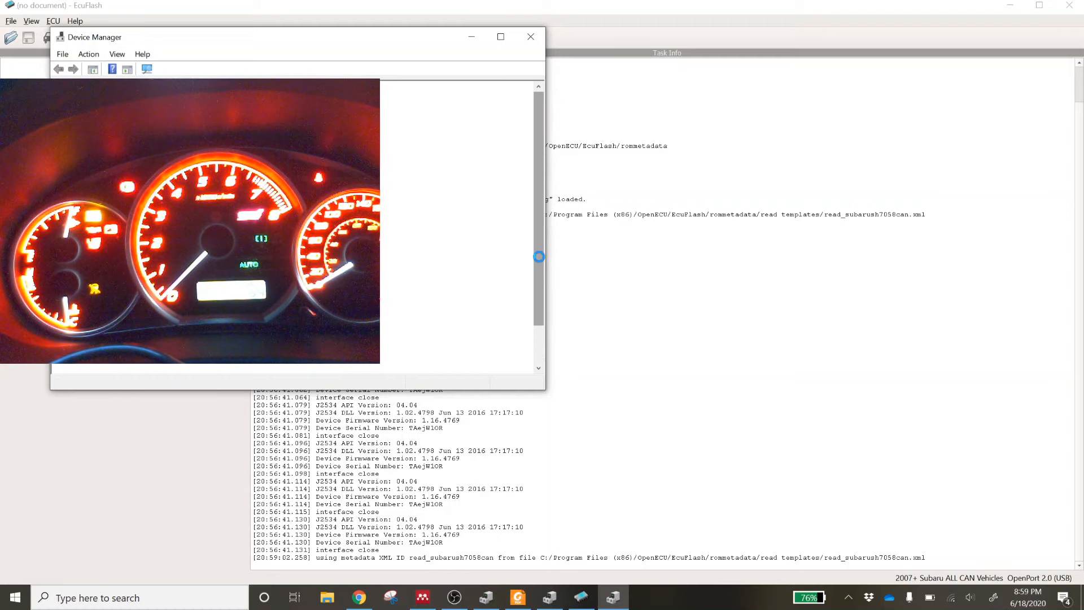
scroll(541, 279, down, 2)
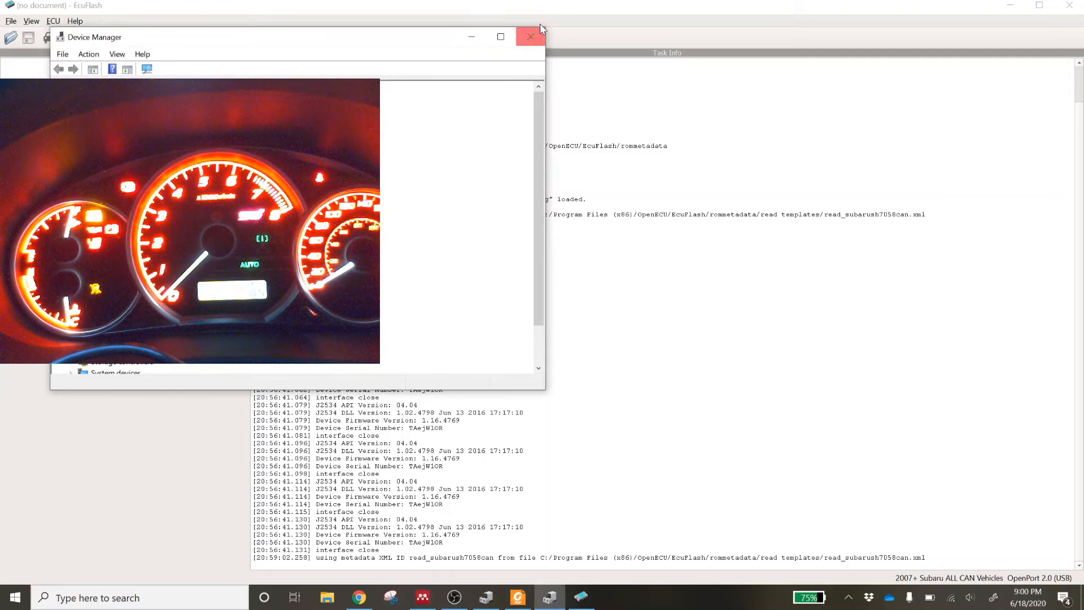
click(530, 36)
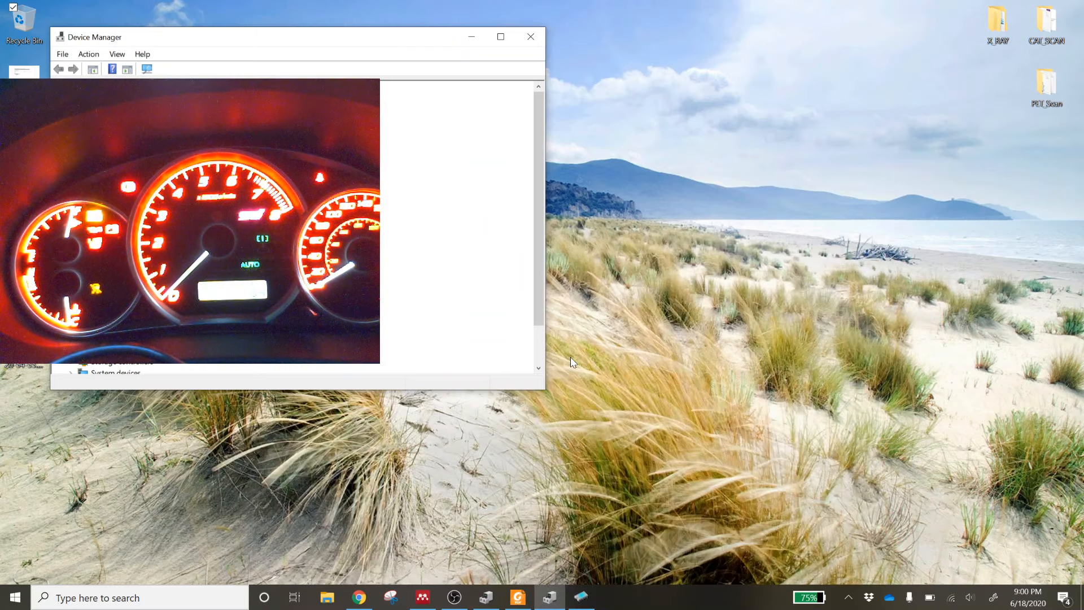
click(531, 36)
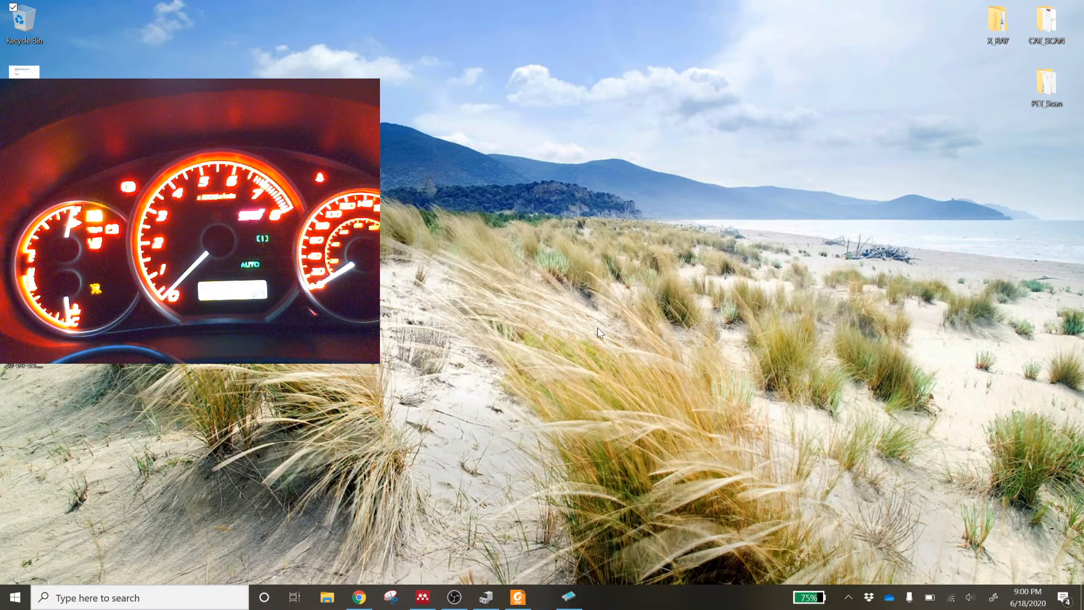
Step: Switch back to EcuFlash, try to read the ROM from the ECU with the ignition on, and dismiss the dialog
click(559, 596)
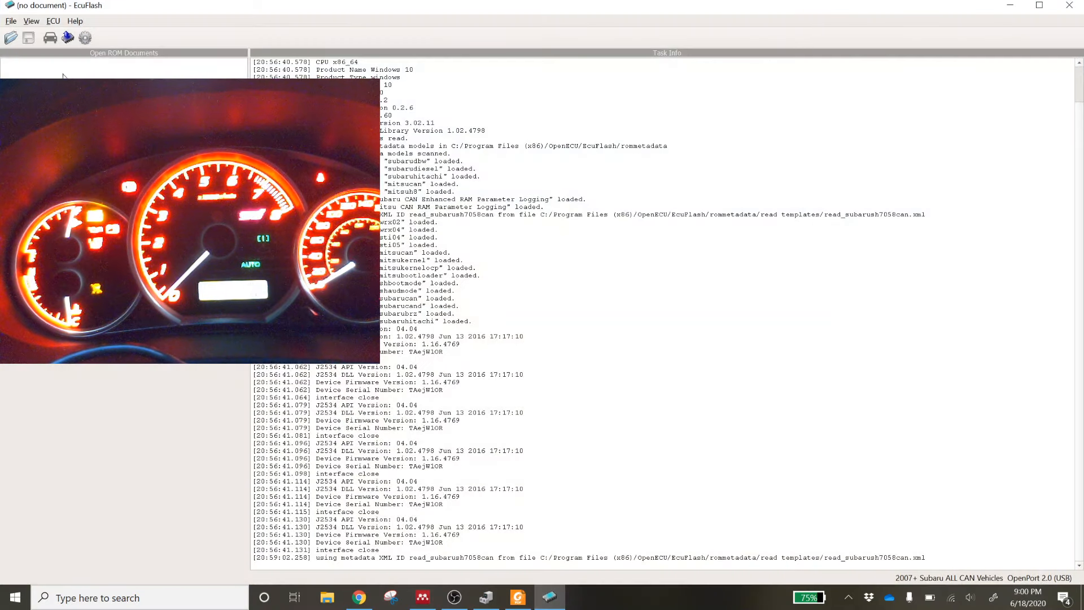
click(68, 38)
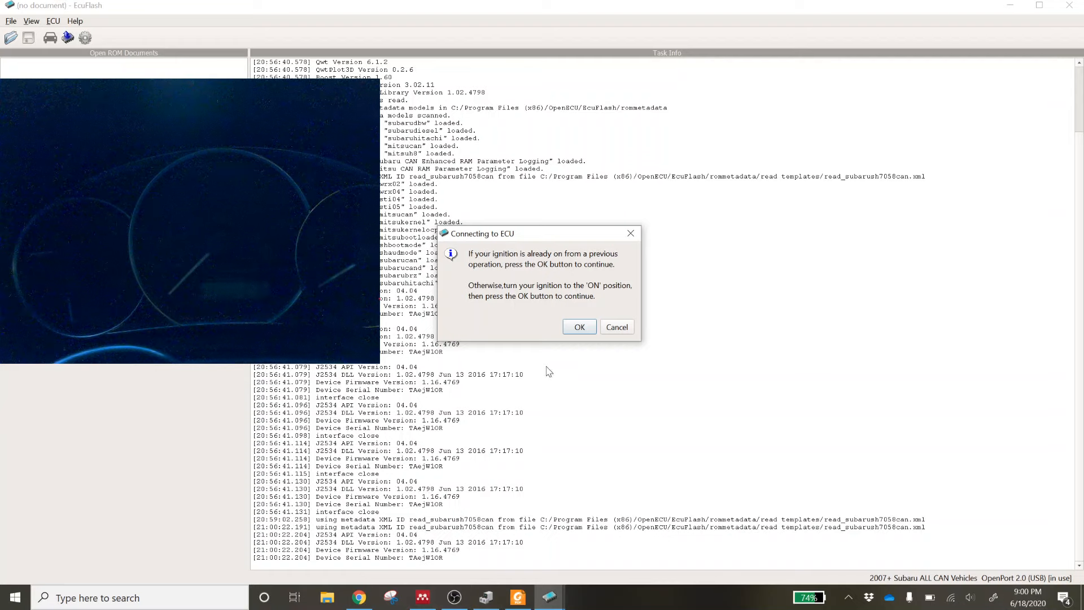
click(579, 328)
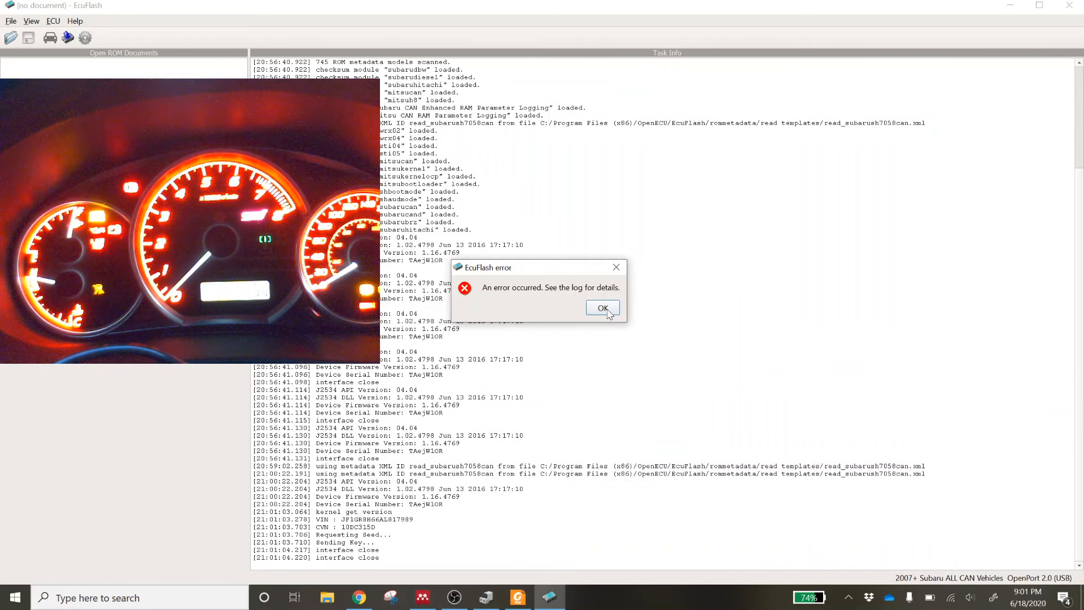
click(603, 309)
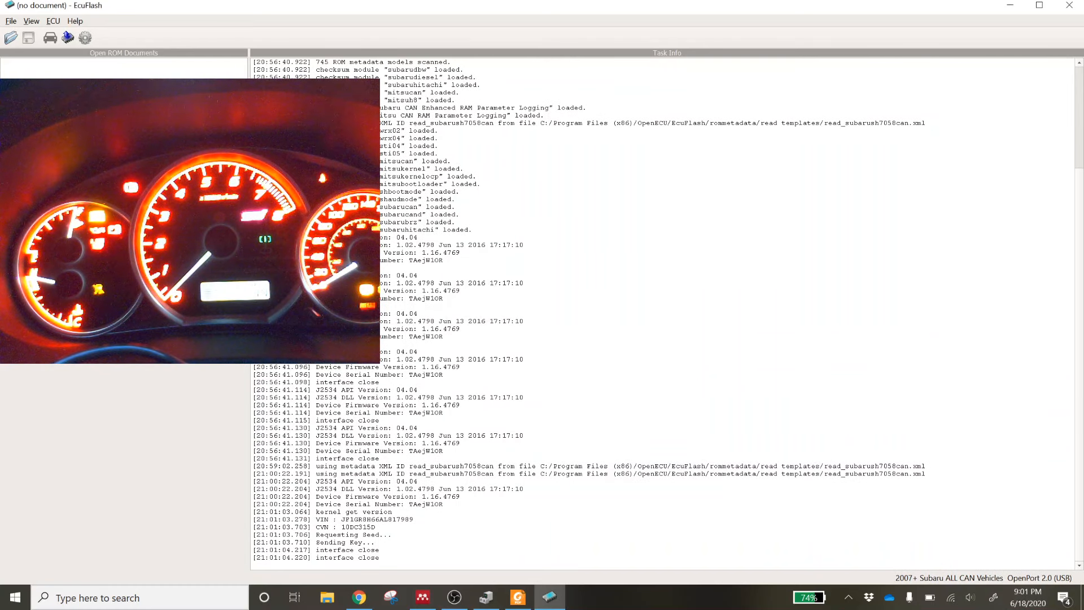
Step: Read the ROM image from the Subaru's ECU with the ignition on and acknowledge the finished operation
click(68, 38)
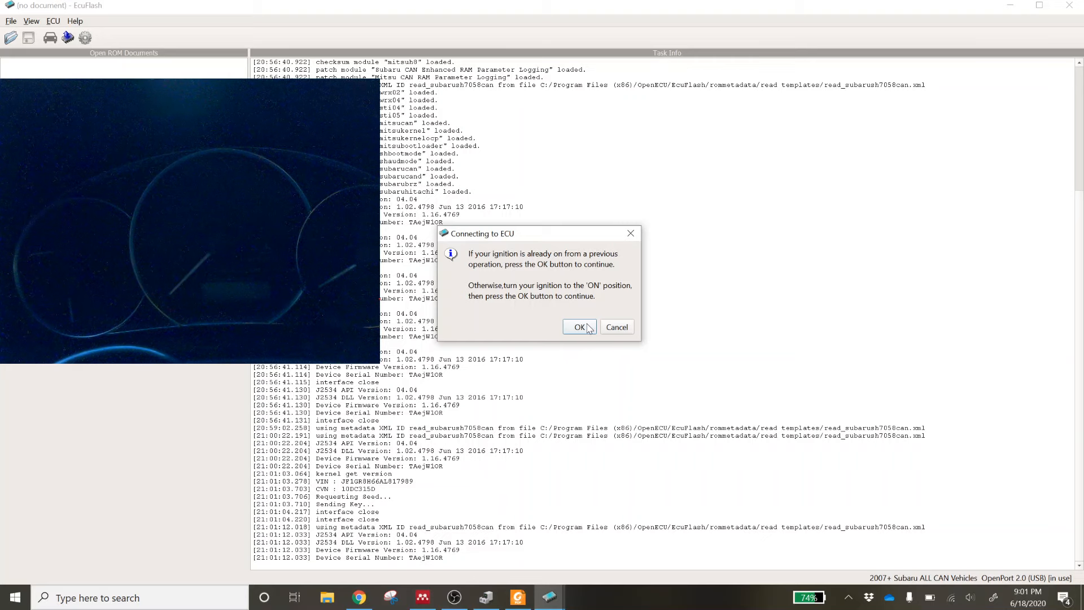
click(579, 327)
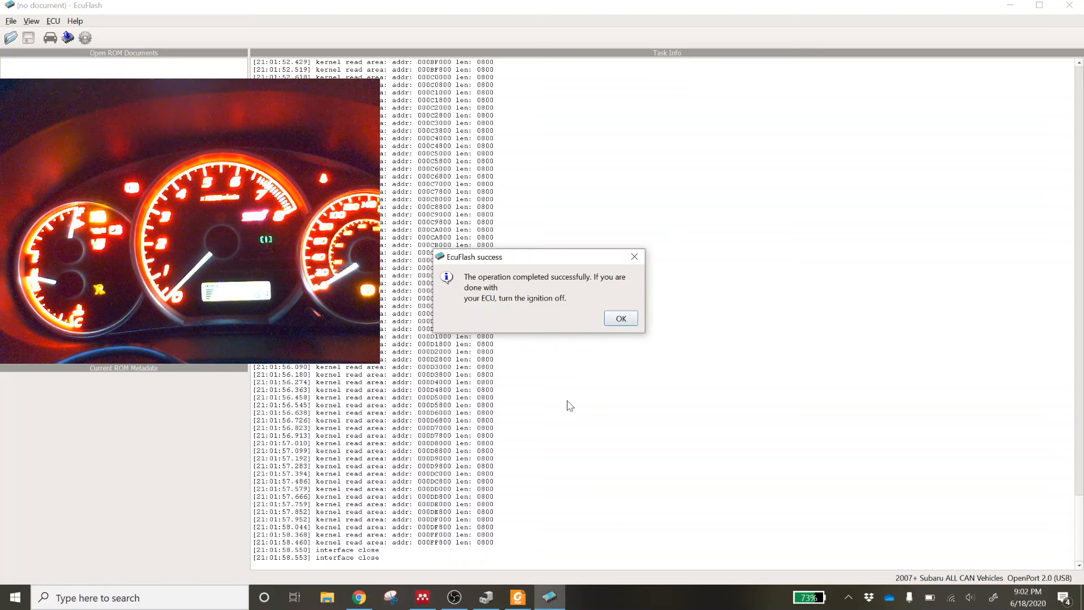
click(621, 319)
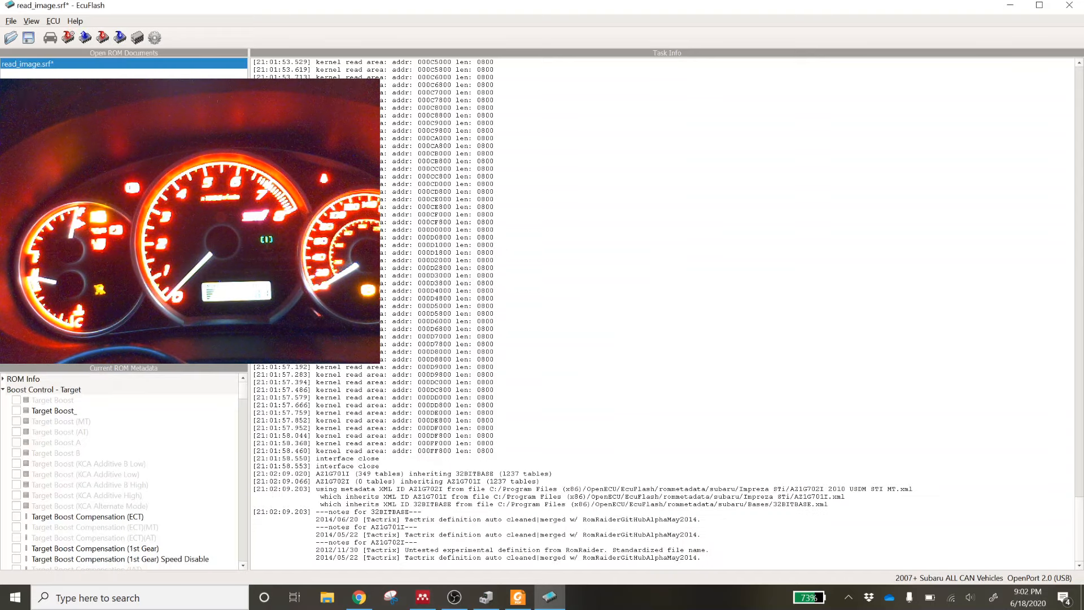
Step: Enlarge the ROM metadata area and examine the ROM Info and Boost Control - Target entries of read_image.srf
drag(249, 469, 322, 468)
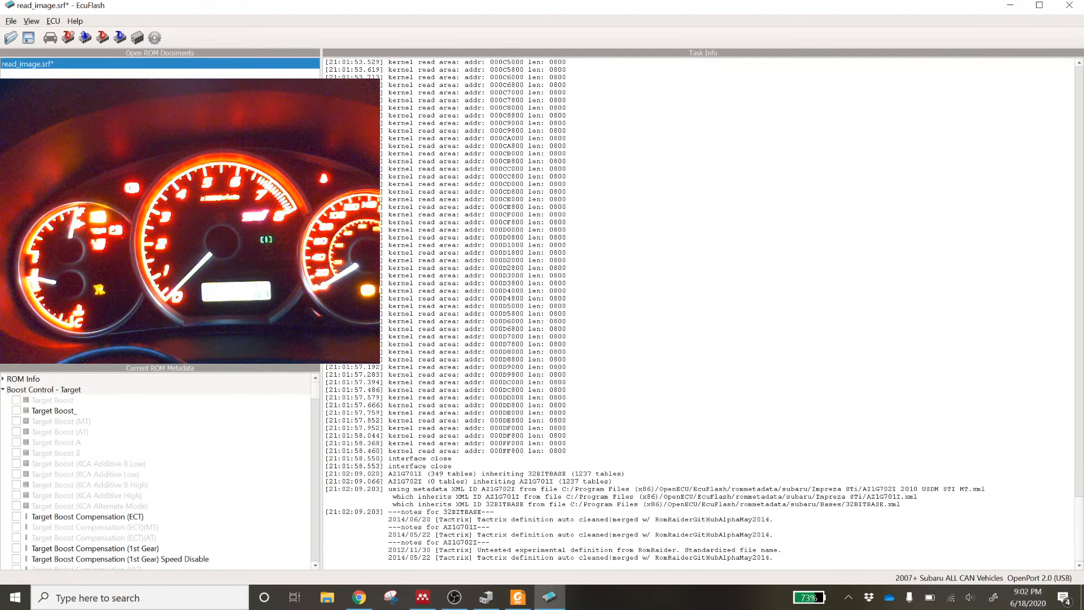
drag(244, 365, 244, 334)
scroll(158, 469, down, 2)
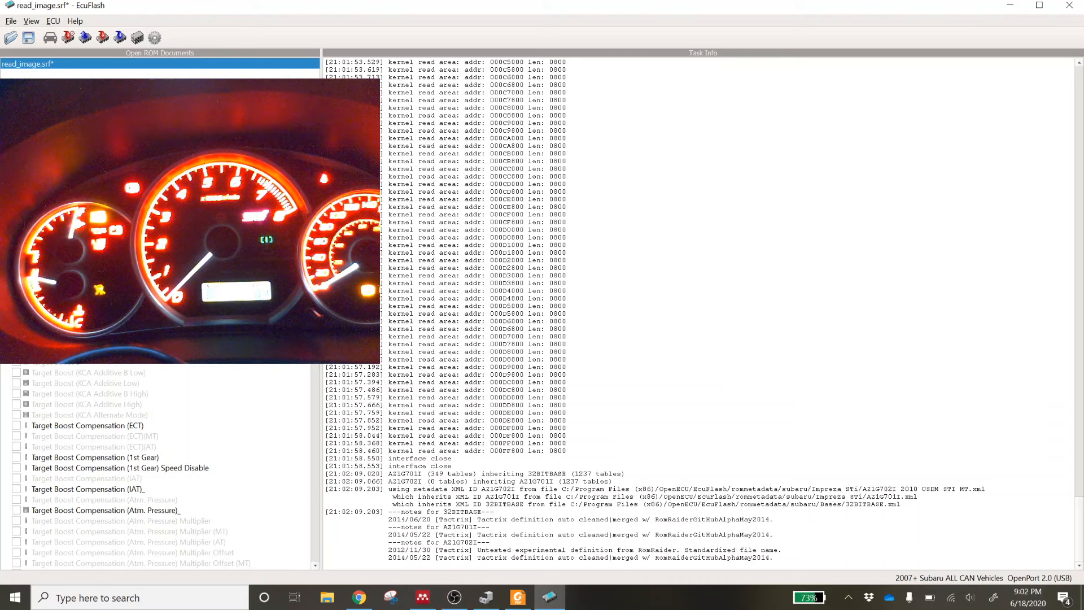
scroll(155, 468, up, 4)
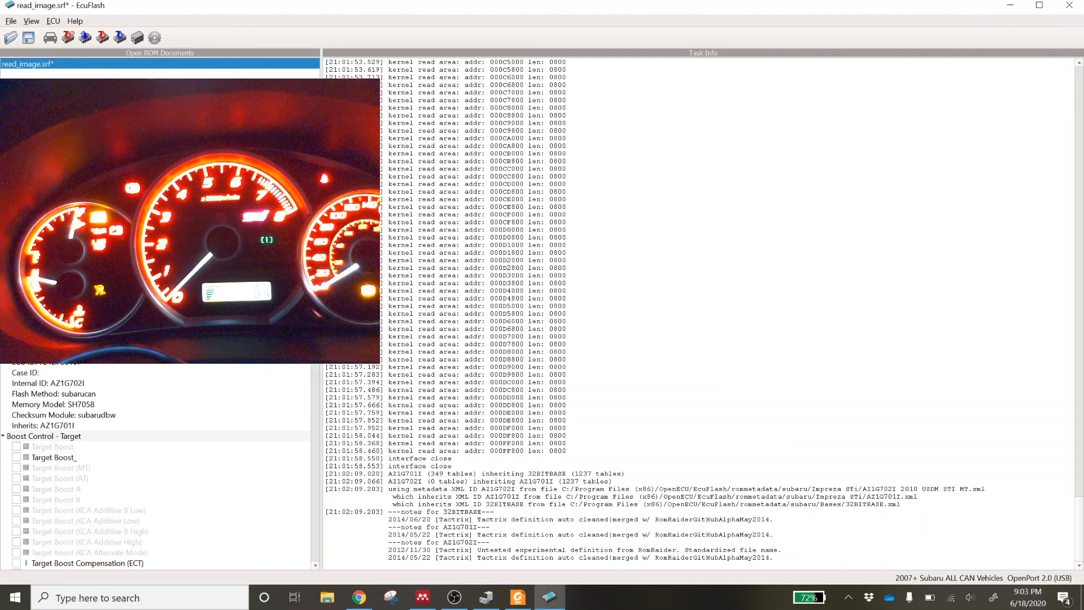
Step: Open the Target Boost_ table from Boost Control - Target, move its window into clear view, and close it
scroll(156, 463, down, 6)
scroll(66, 454, up, 6)
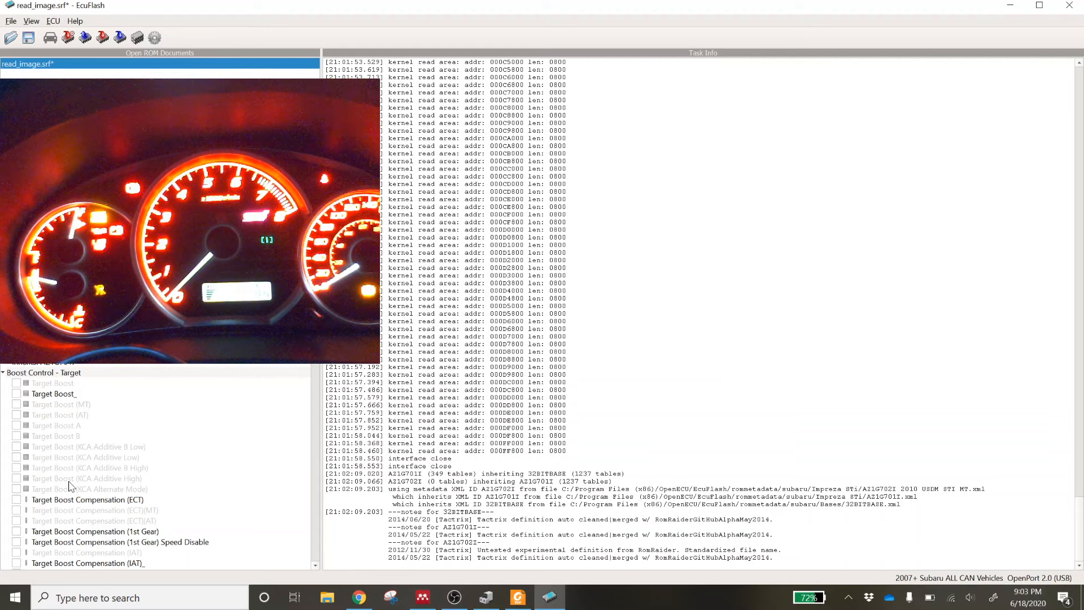
click(17, 394)
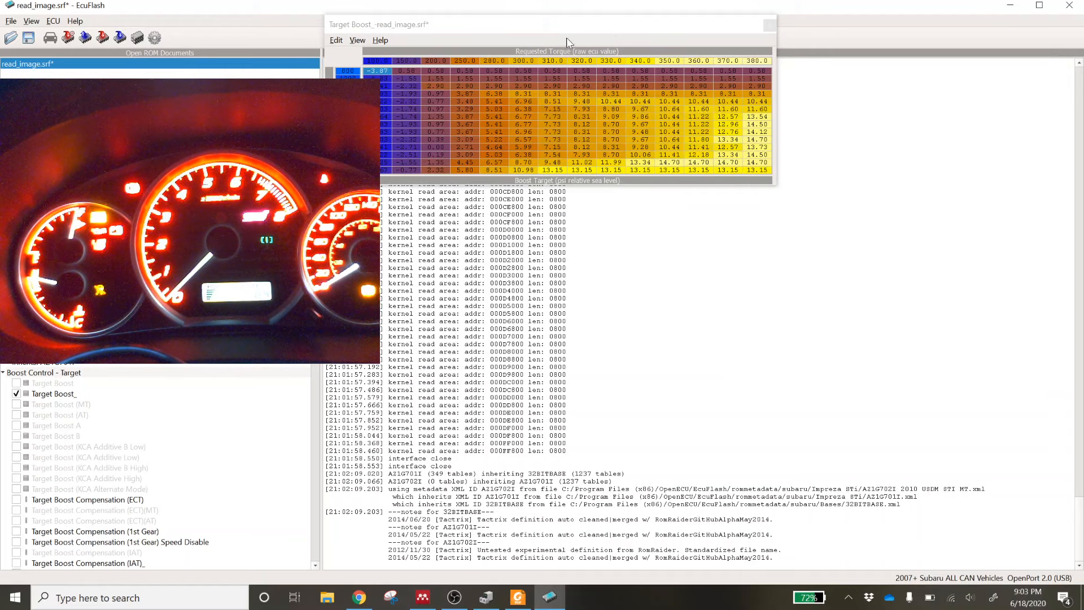
drag(639, 32, 694, 244)
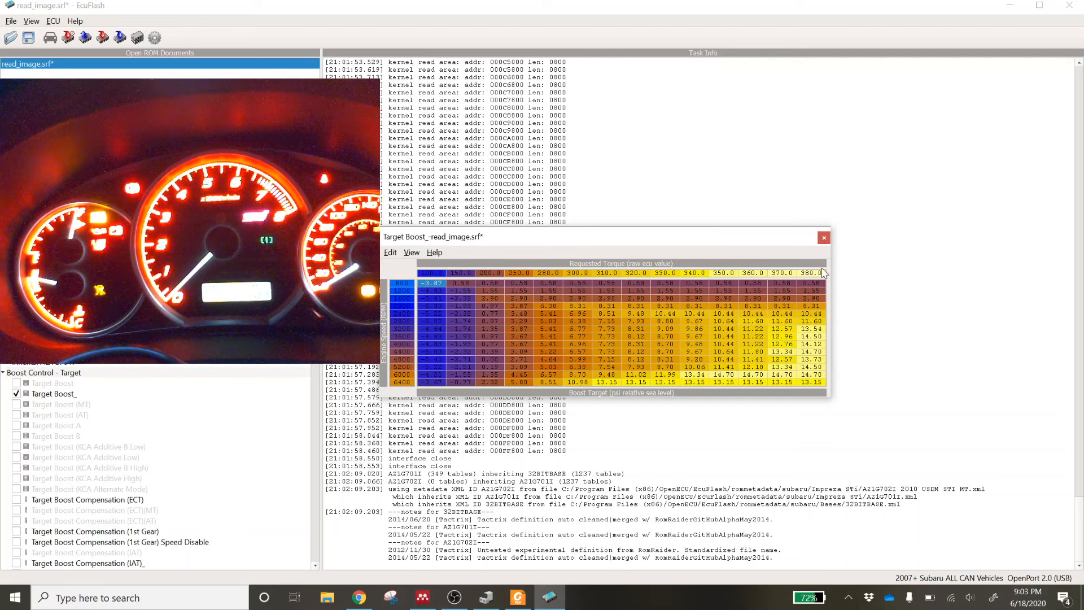
click(824, 237)
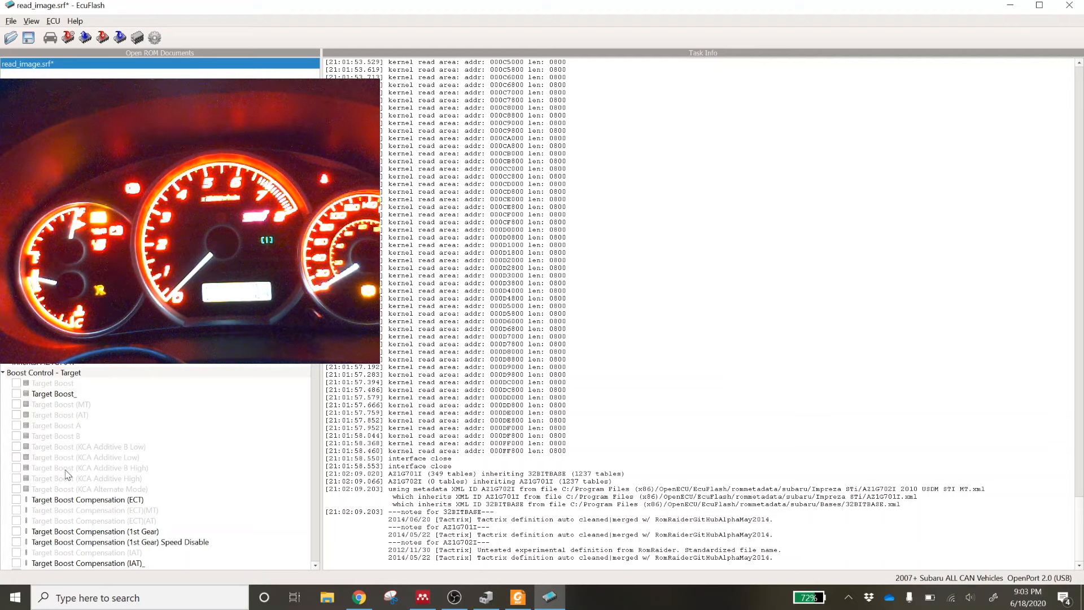
Step: Enlarge the Options window and set the metadata user level to Advanced
click(94, 514)
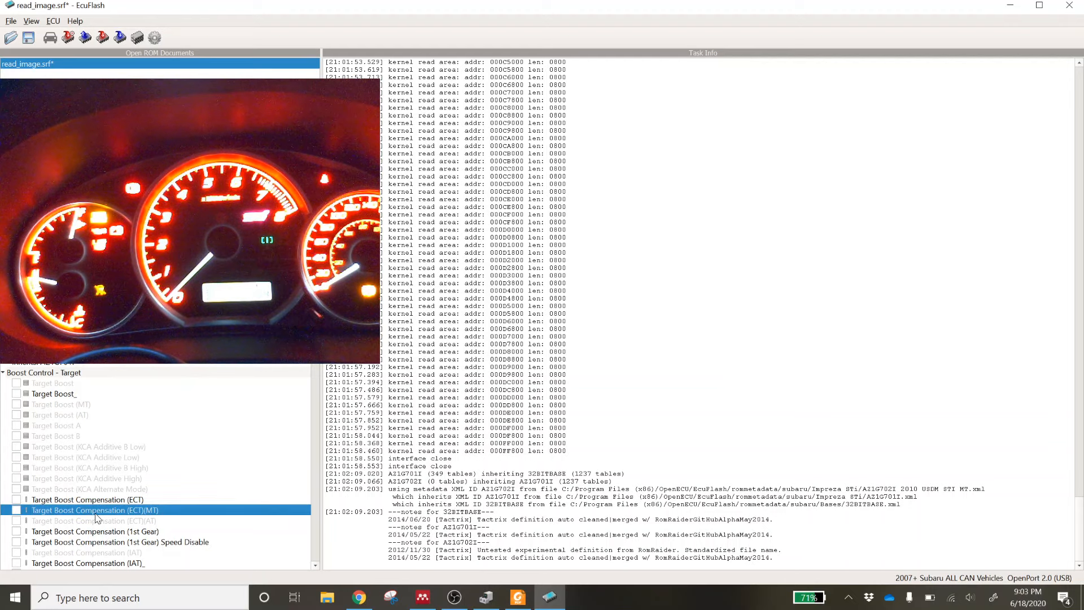
click(156, 39)
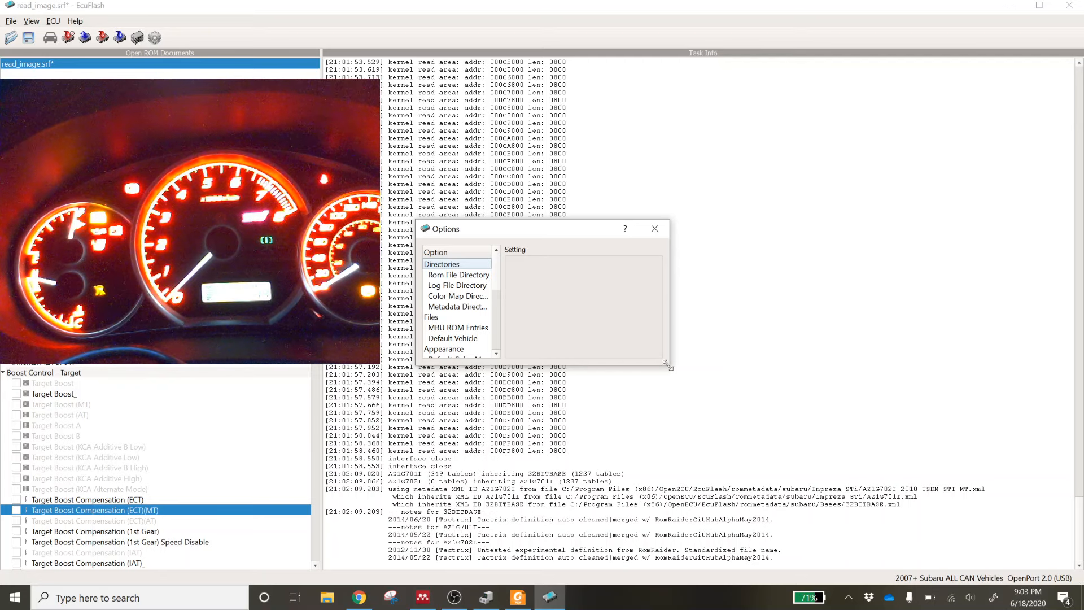
drag(669, 365, 816, 507)
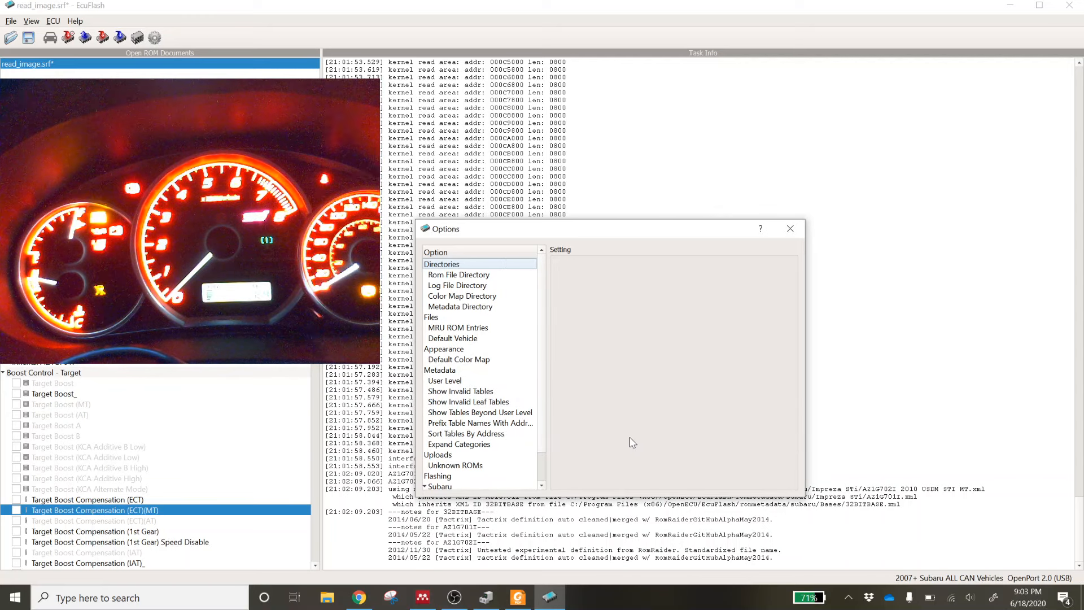
click(445, 382)
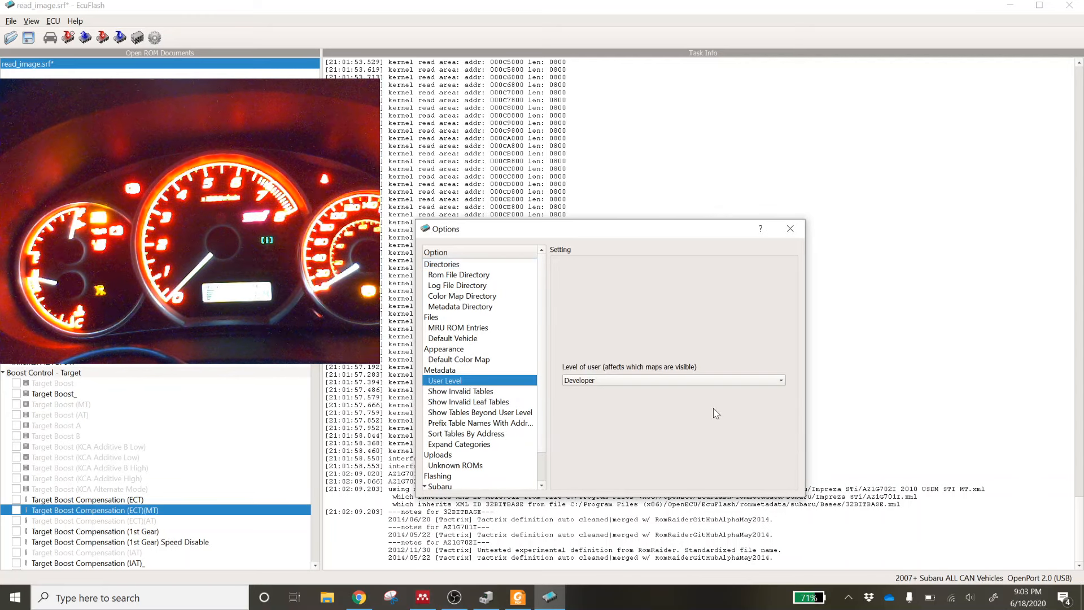
click(733, 380)
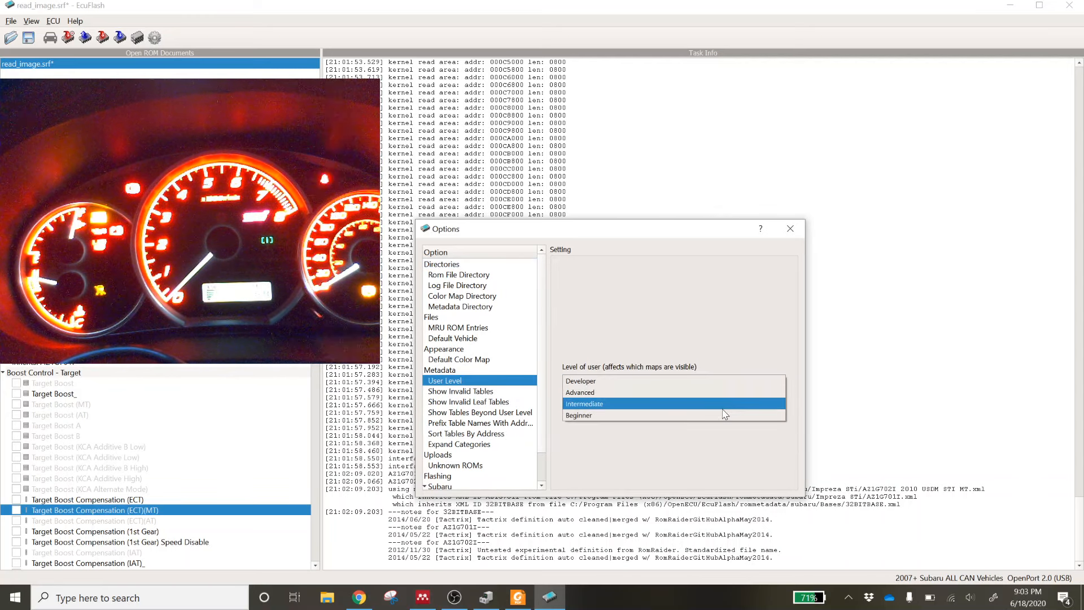
click(729, 395)
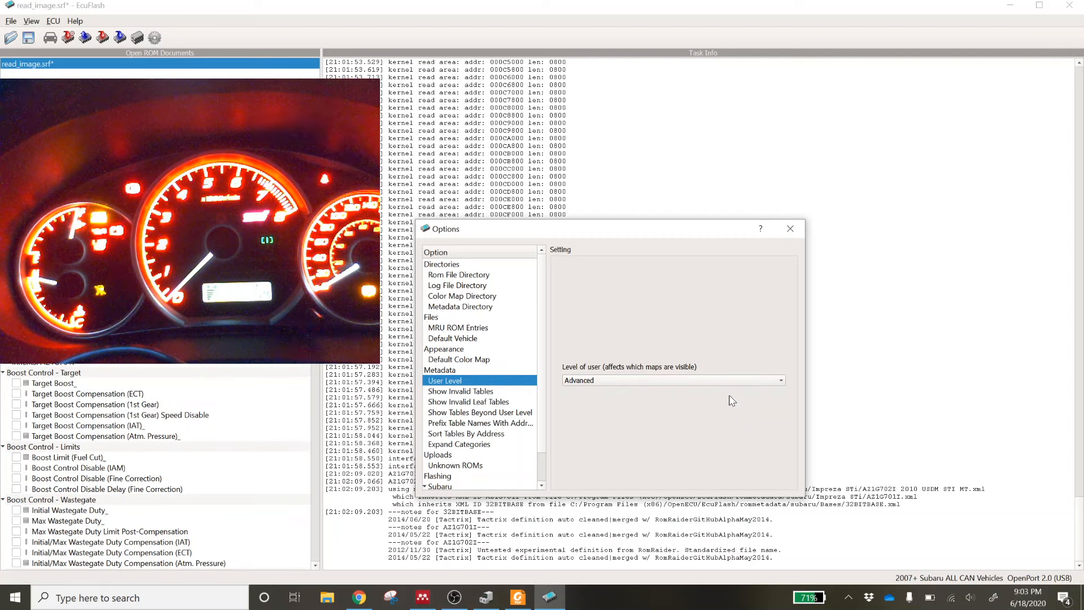
Step: Set the metadata user level to Developer and close the options
click(693, 381)
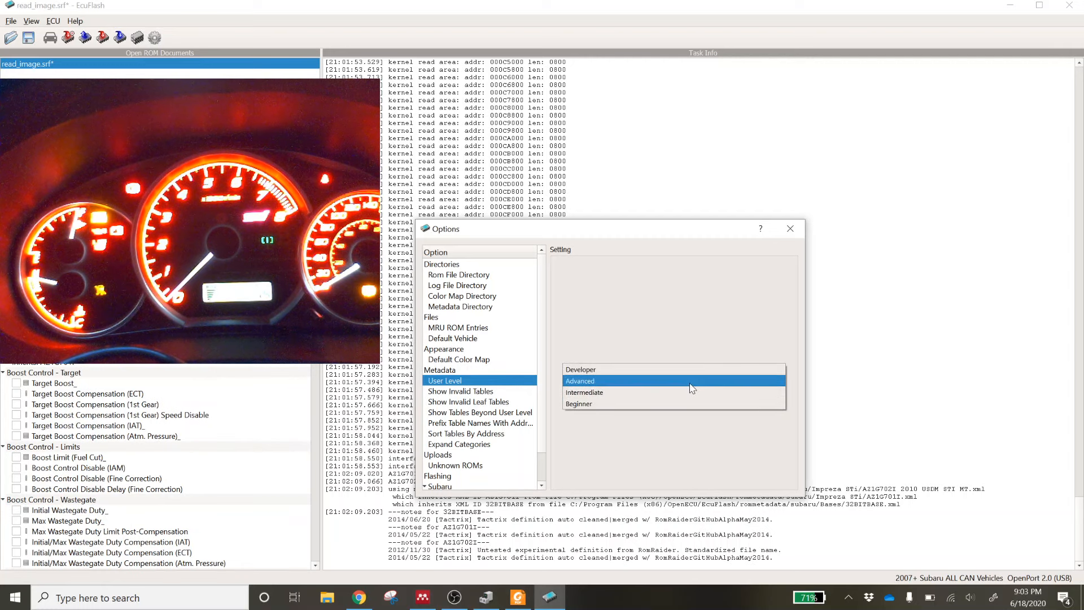
click(700, 370)
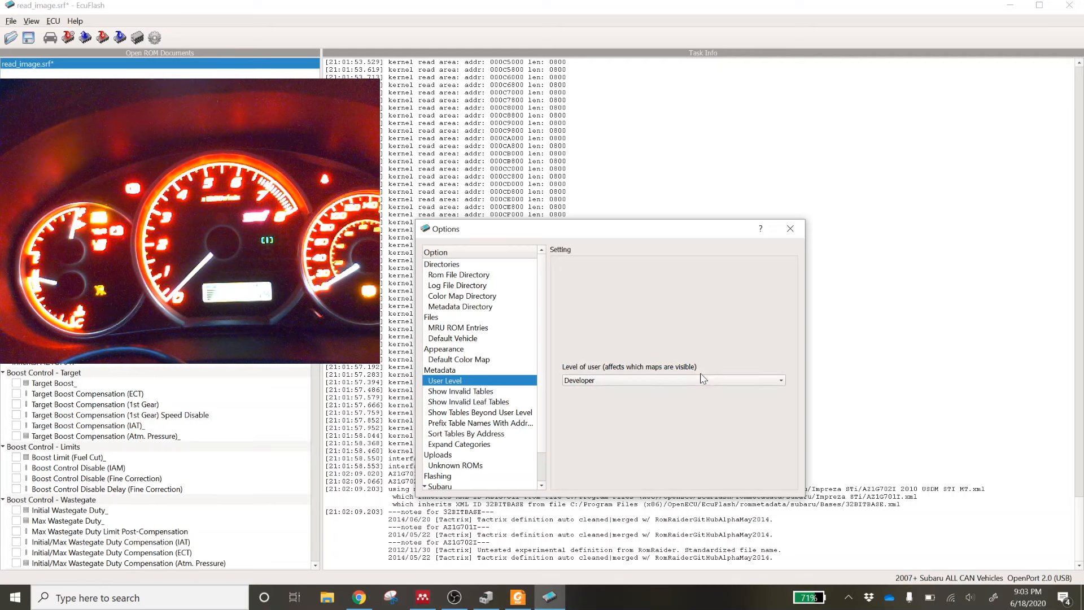
click(790, 231)
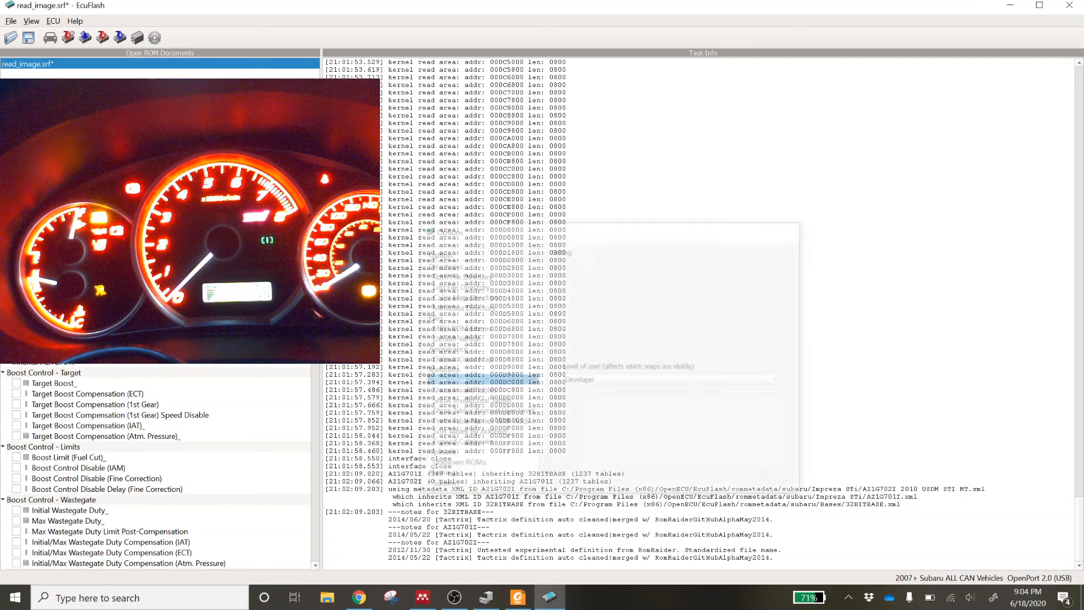
Step: View the Target Boost_, Target Boost Compensation (1st Gear) Speed Disable and Target Boost Compensation (IAT)_ tables, and close all three
click(17, 383)
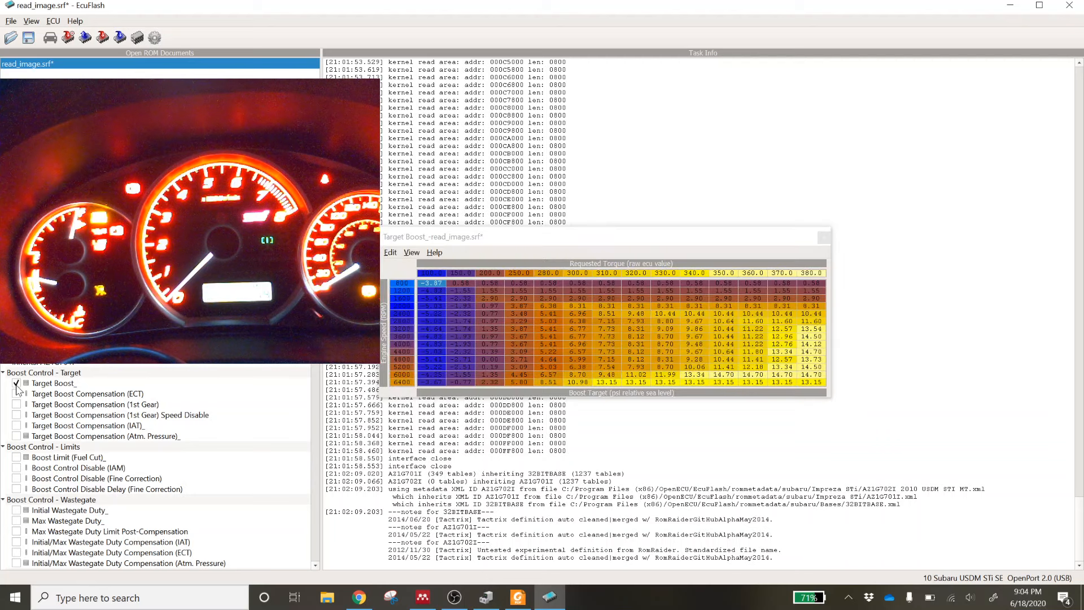
click(16, 415)
click(16, 426)
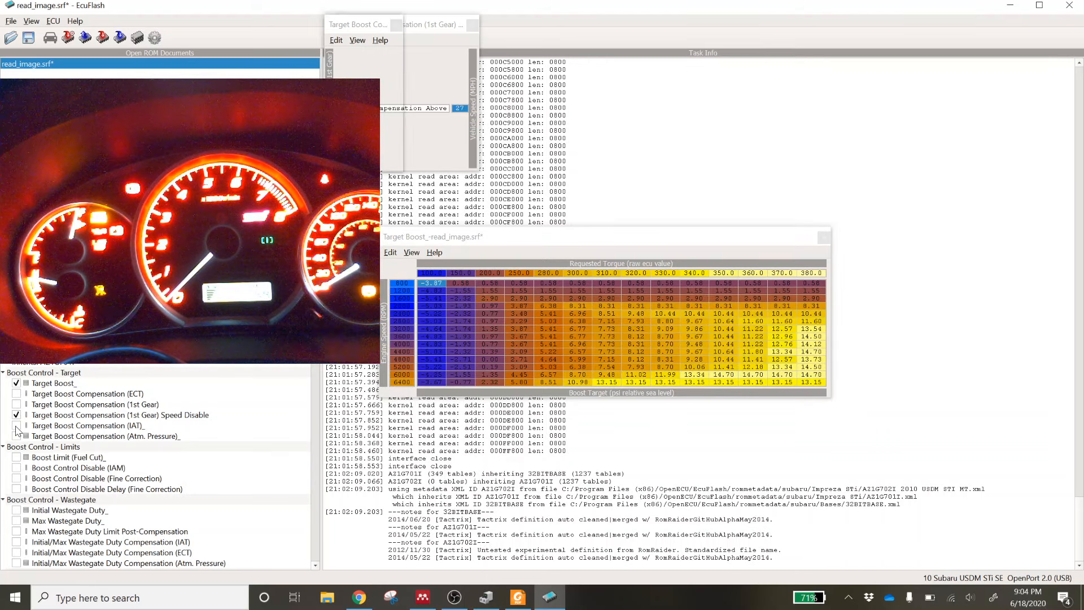
click(396, 25)
click(472, 26)
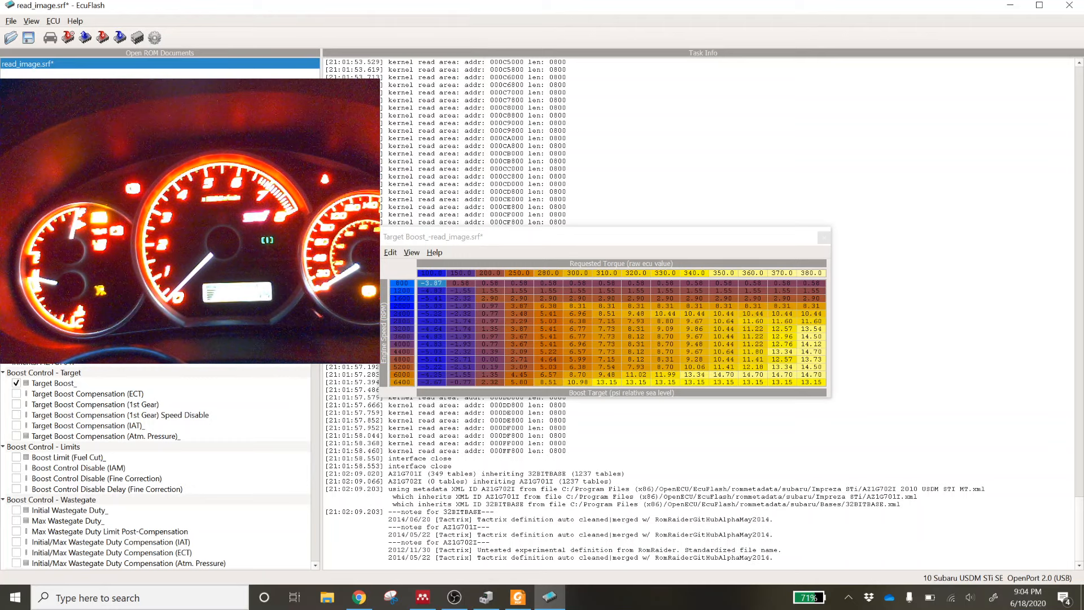
click(823, 237)
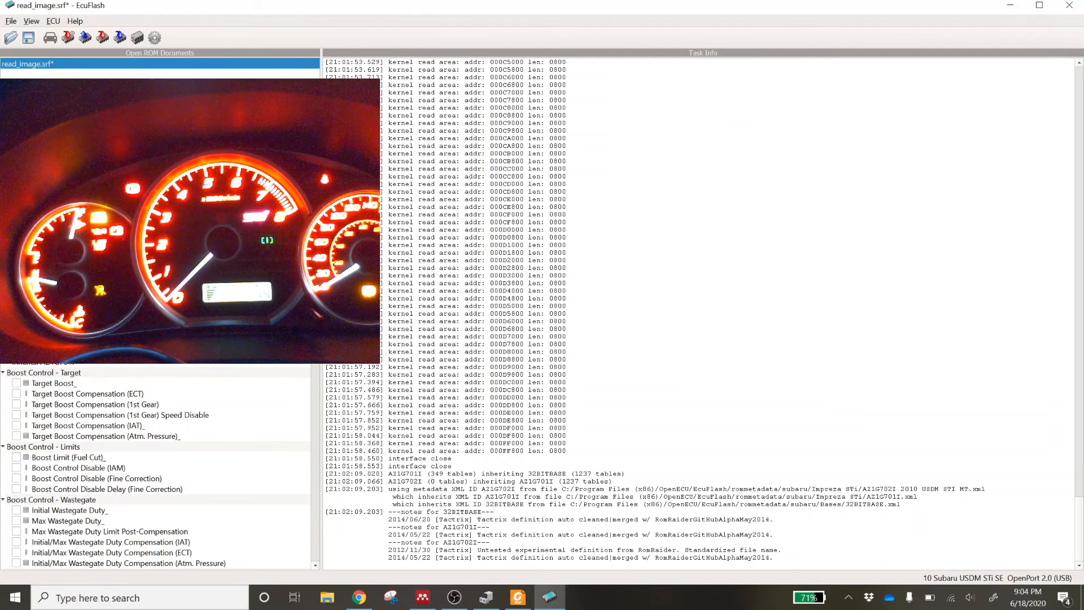
Step: Look through the ROM's table categories from Boost Control through Diagnostic Trouble Codes to Patches
scroll(155, 466, down, 10)
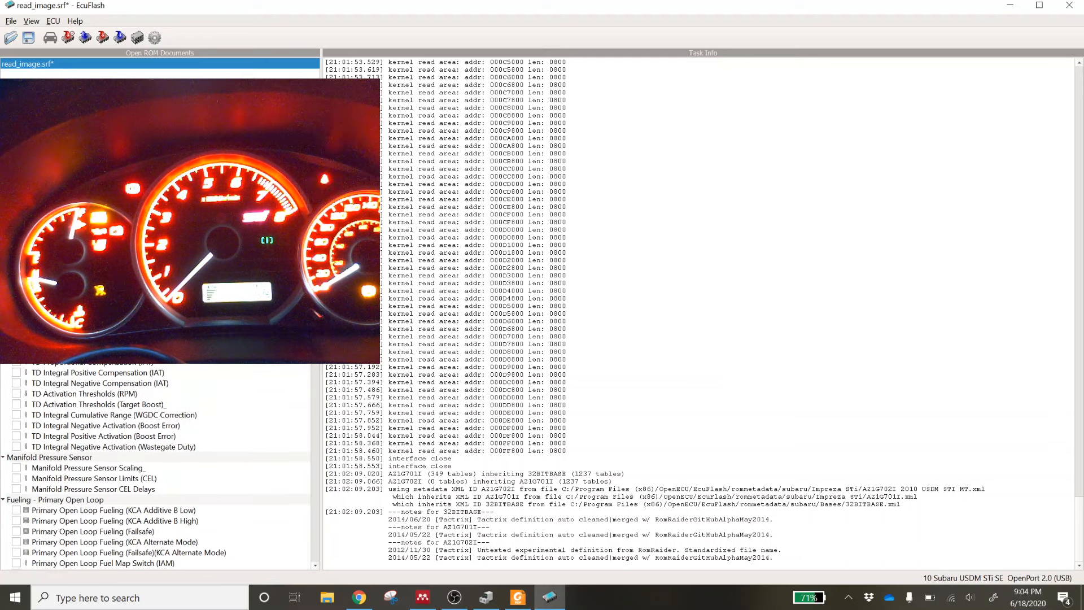
scroll(299, 535, down, 15)
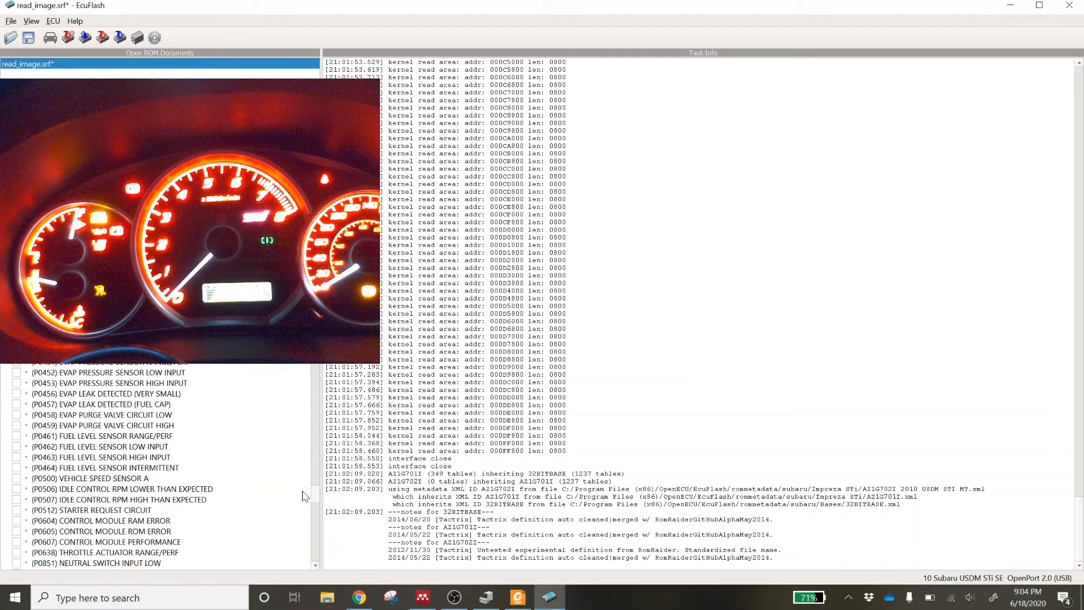
scroll(300, 535, down, 10)
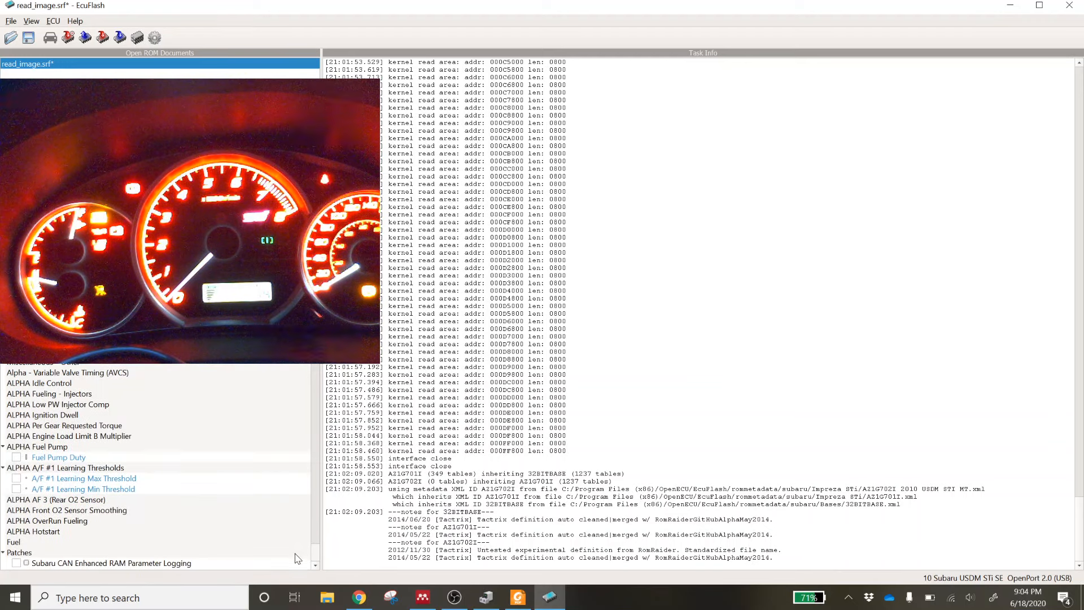
scroll(300, 541, up, 20)
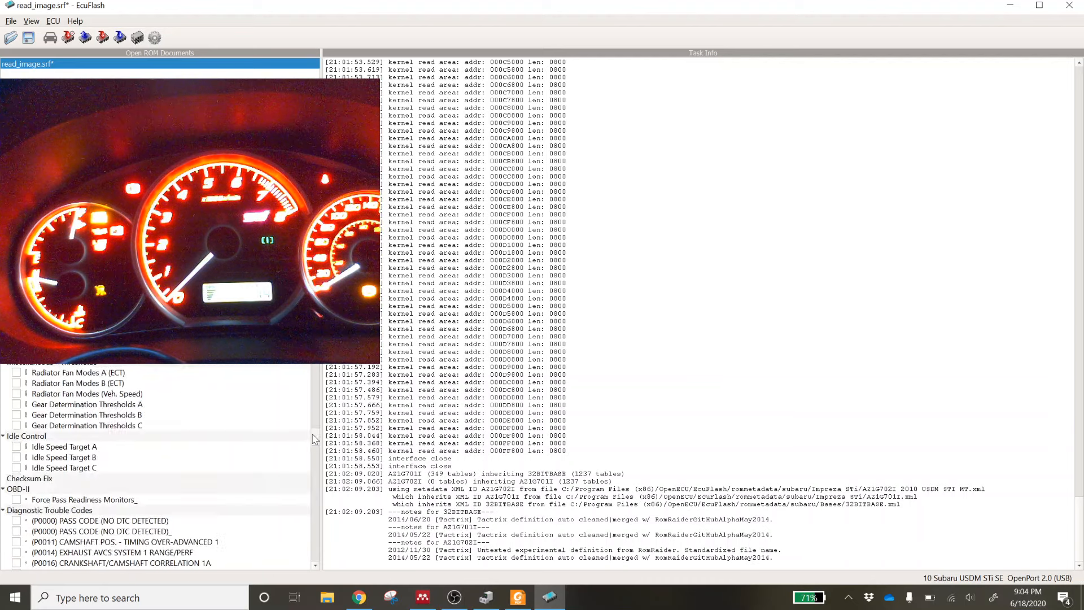
scroll(304, 391, up, 20)
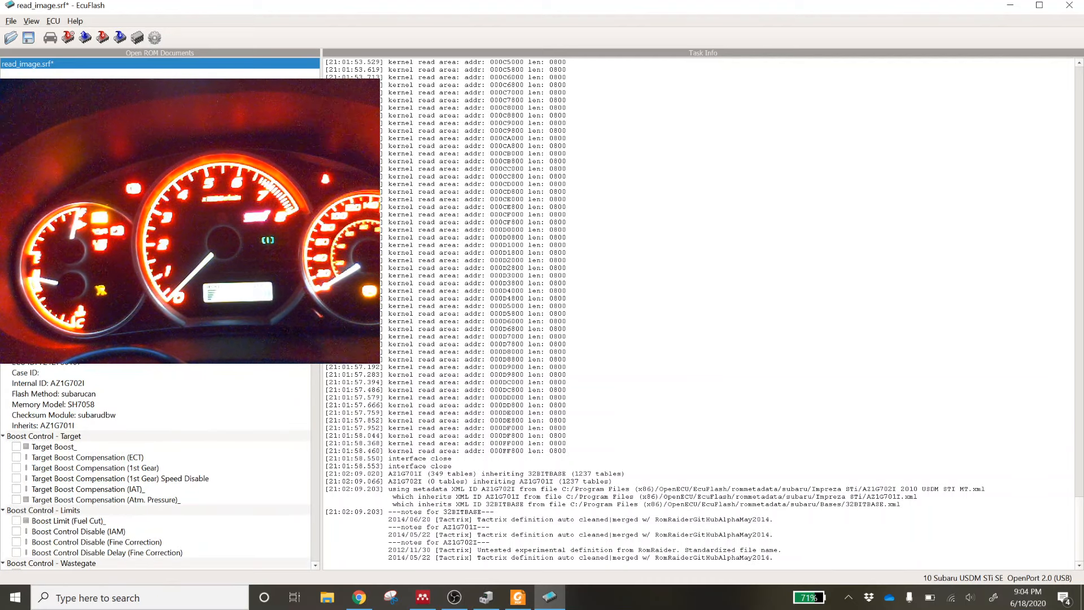
Step: Save a copy of the read ROM image to the Desktop as STOCK_ROM_AZ1G702I.srf
click(10, 23)
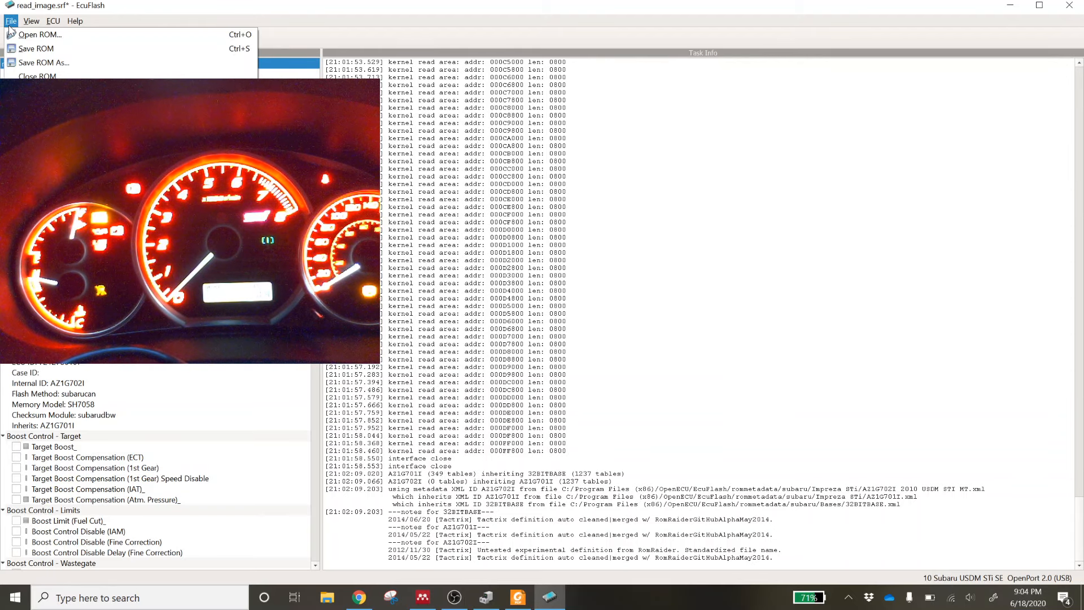
click(32, 63)
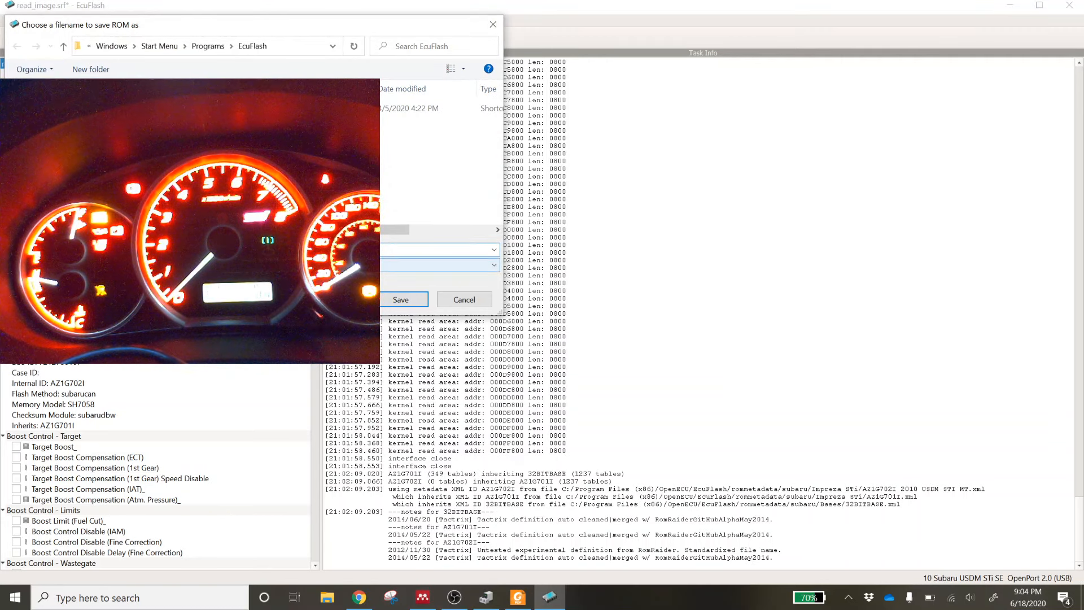
click(254, 264)
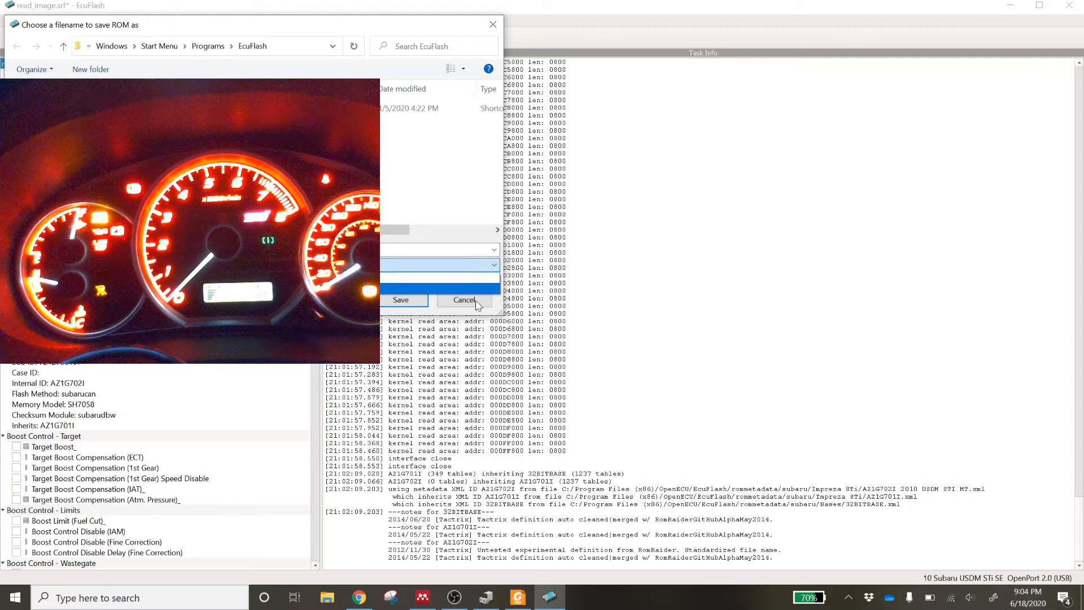
click(339, 278)
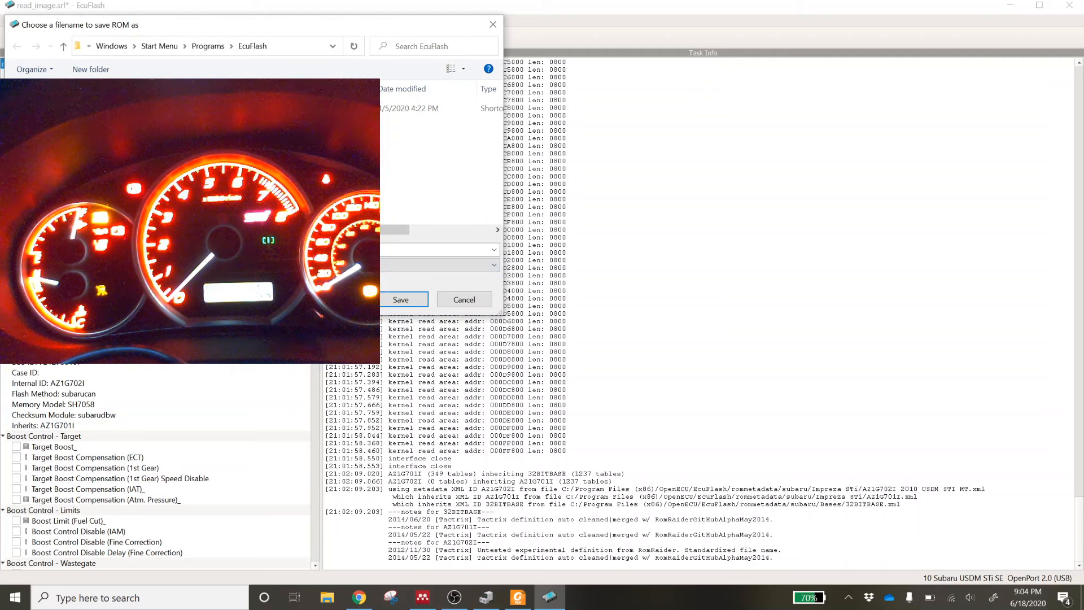
click(49, 108)
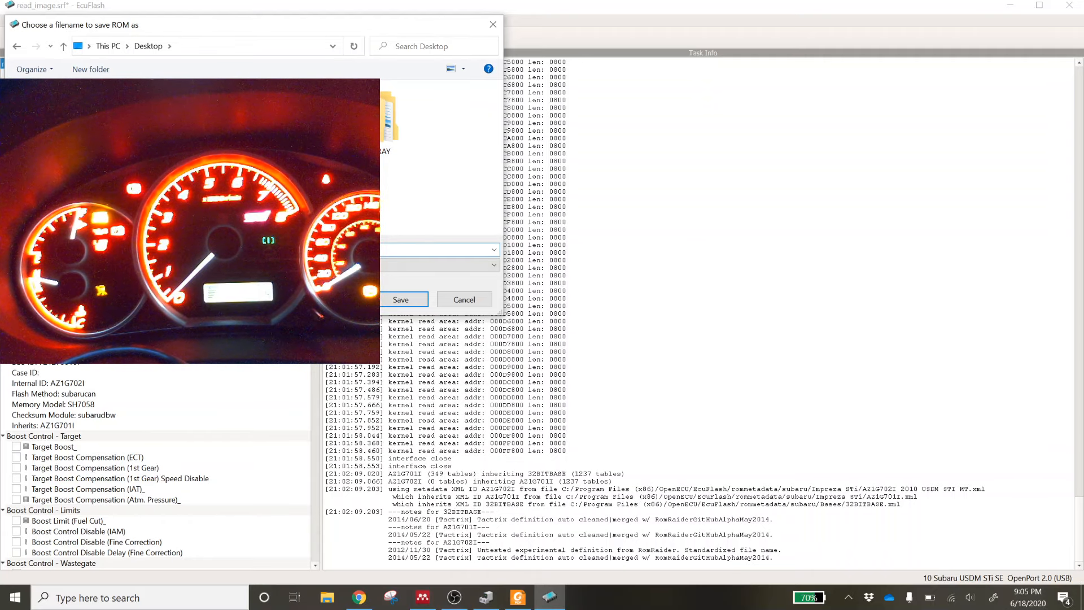
click(401, 299)
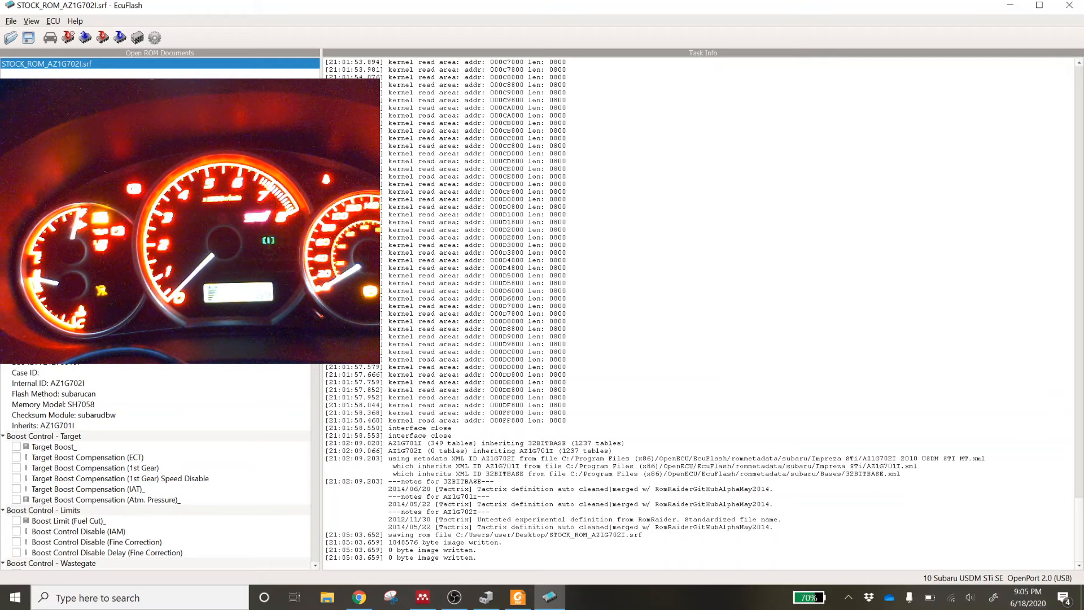
Step: Minimize EcuFlash, search the installed programs for "romrai", and launch the RomRaider ECU Editor
click(1014, 8)
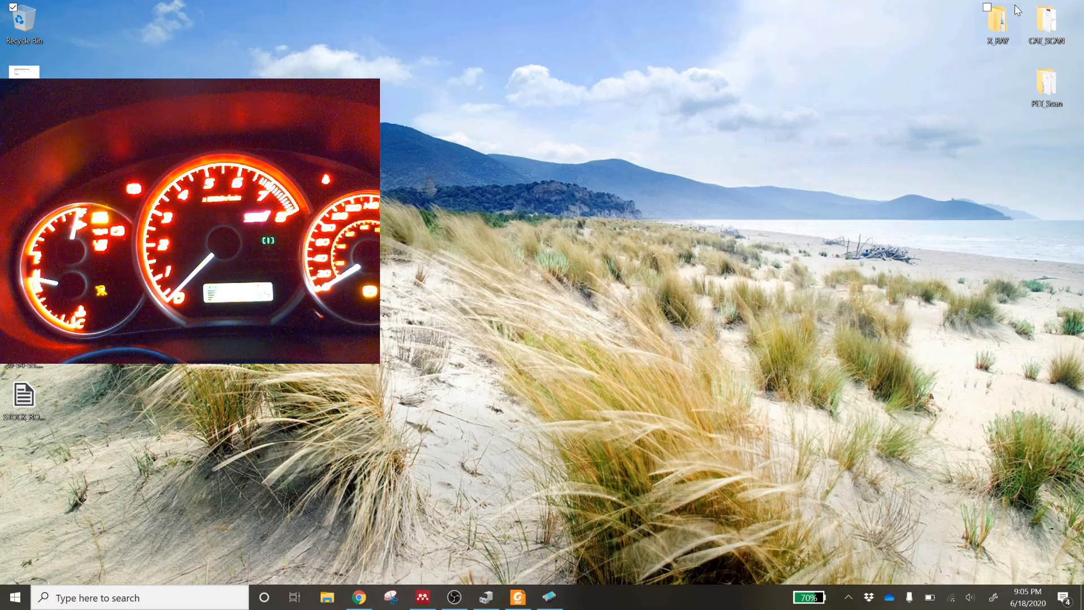
key(super)
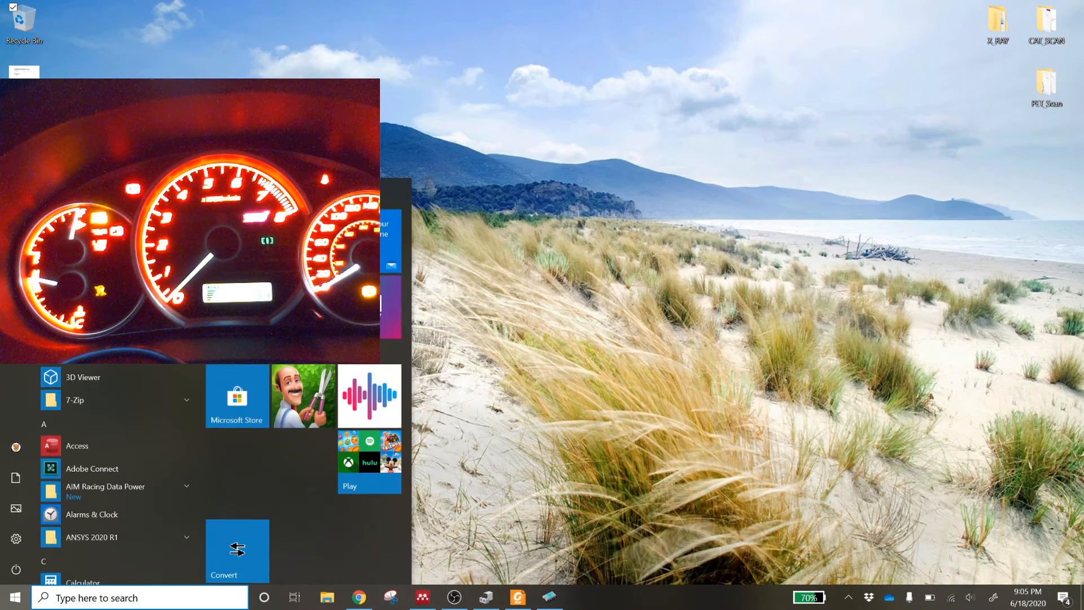
text(romrai)
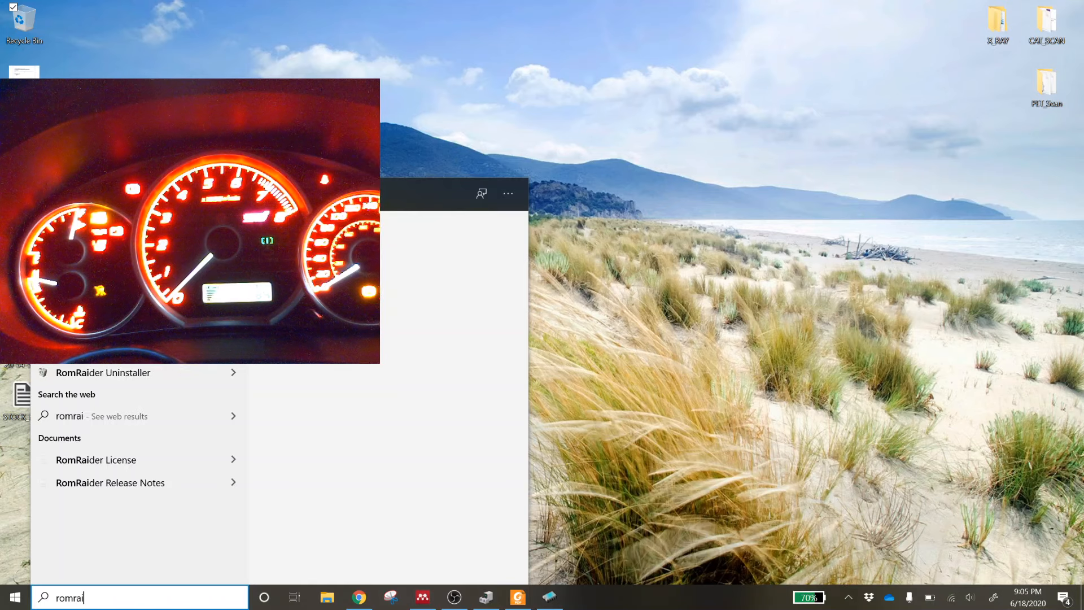
key(Return)
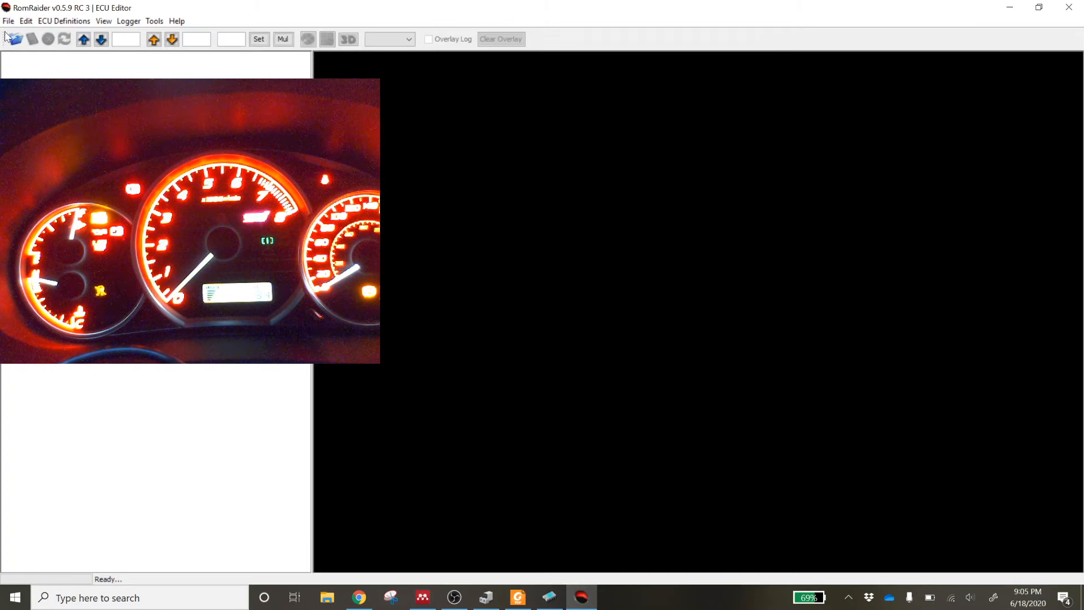
click(15, 41)
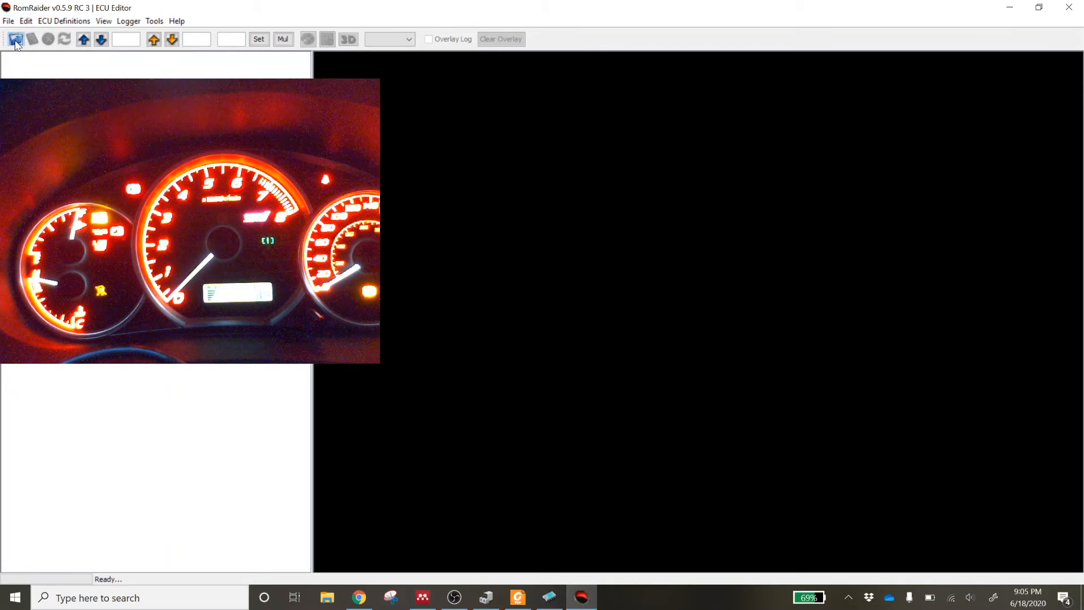
click(396, 277)
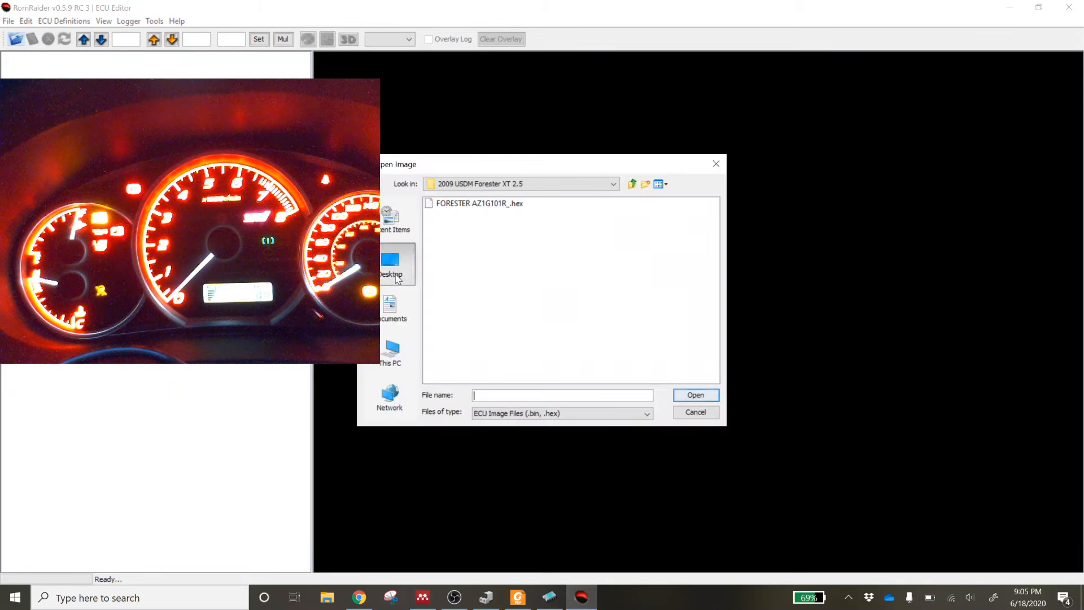
click(511, 413)
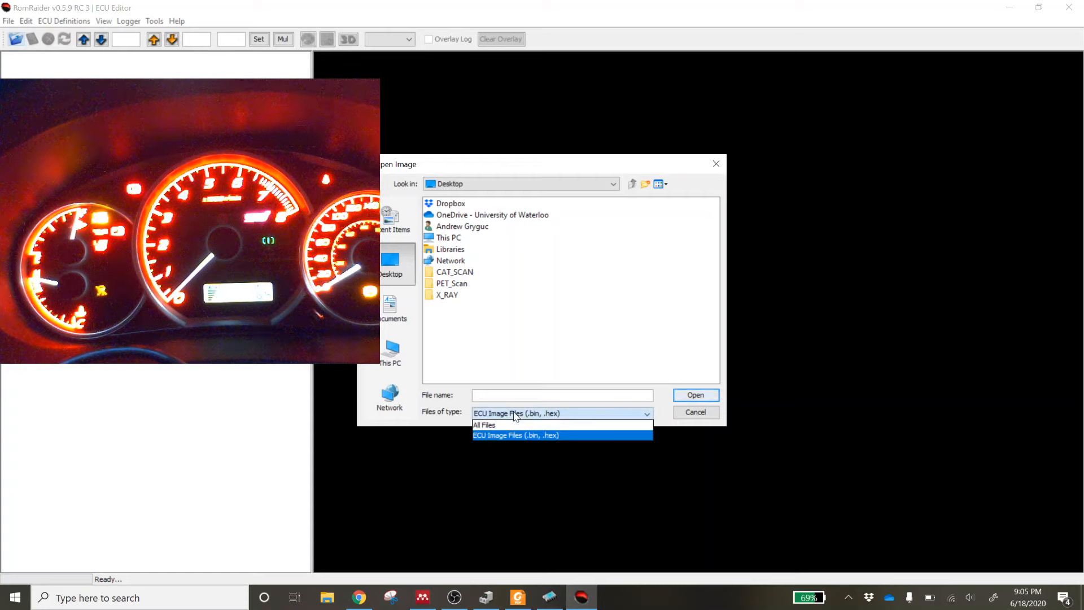
click(699, 416)
click(698, 417)
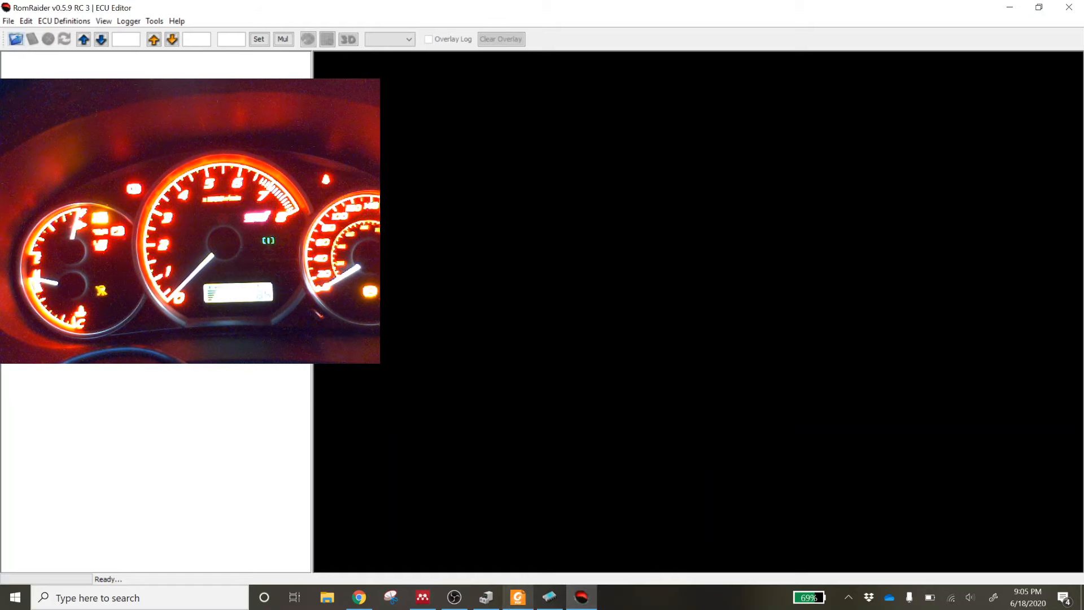
Step: Switch to EcuFlash and save the ROM image to the Desktop in binary format as STOCK_ROM_AZ1G702I.bin
click(559, 601)
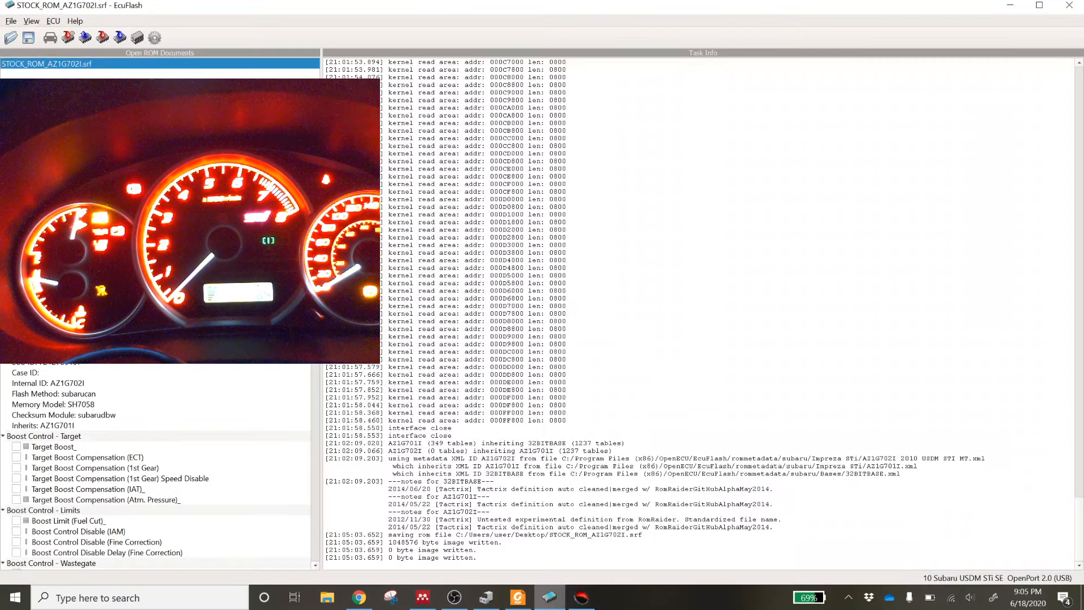
click(12, 22)
click(38, 64)
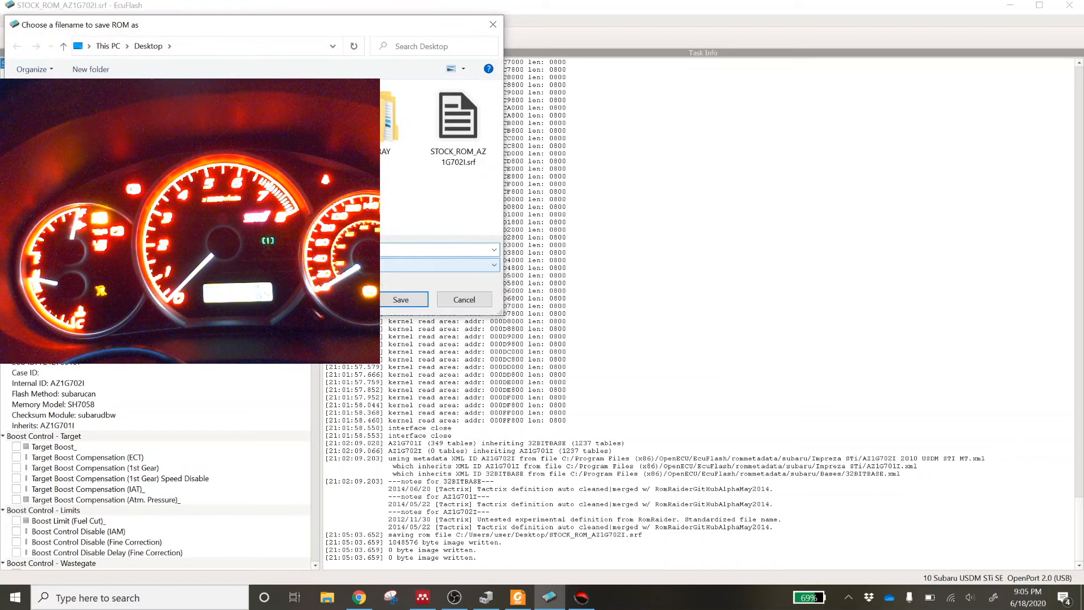
click(254, 265)
click(254, 288)
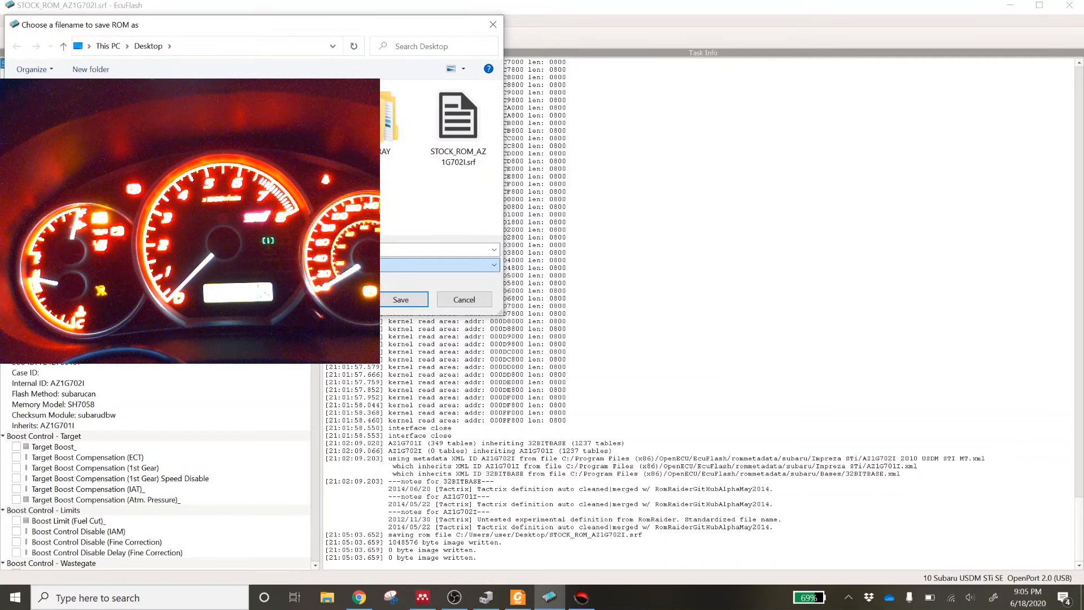
click(403, 300)
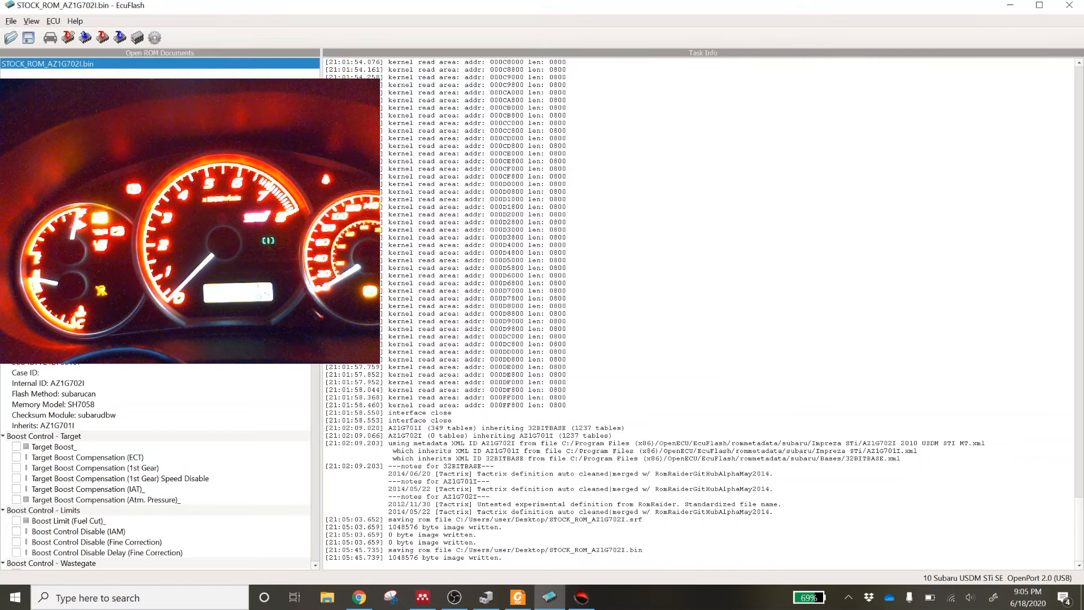
Step: Switch to the RomRaider ECU Editor and try to open STOCK_ROM_AZ1G702I.bin from the Desktop
click(581, 597)
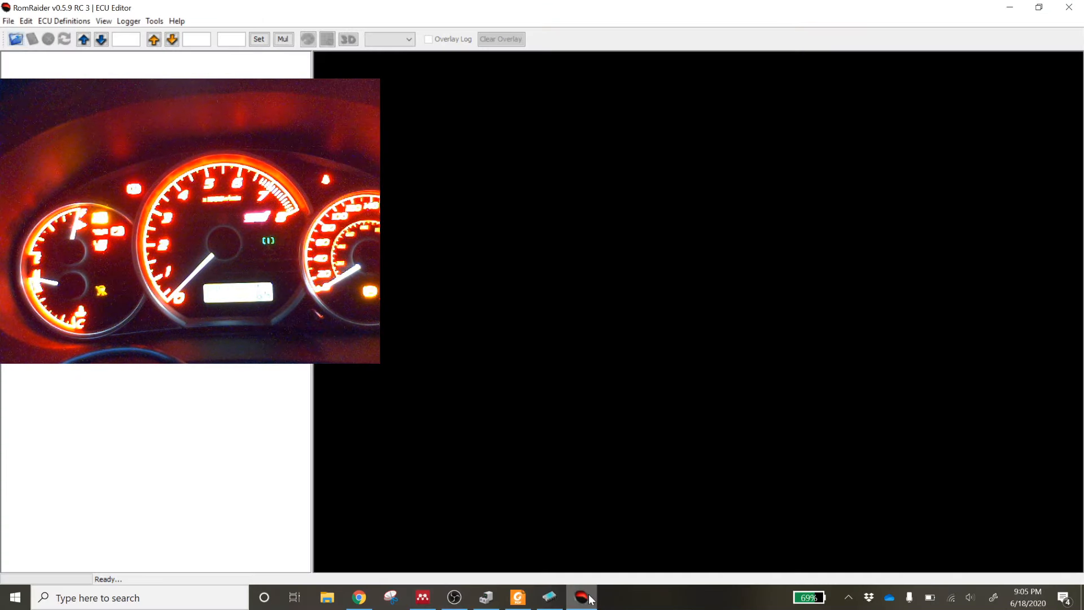
click(16, 39)
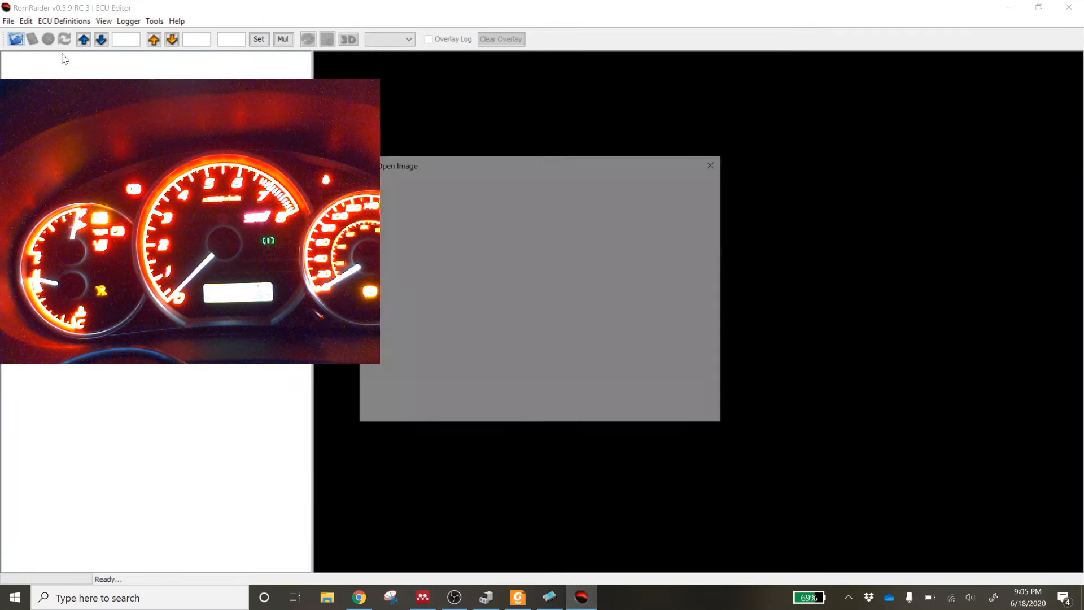
click(390, 262)
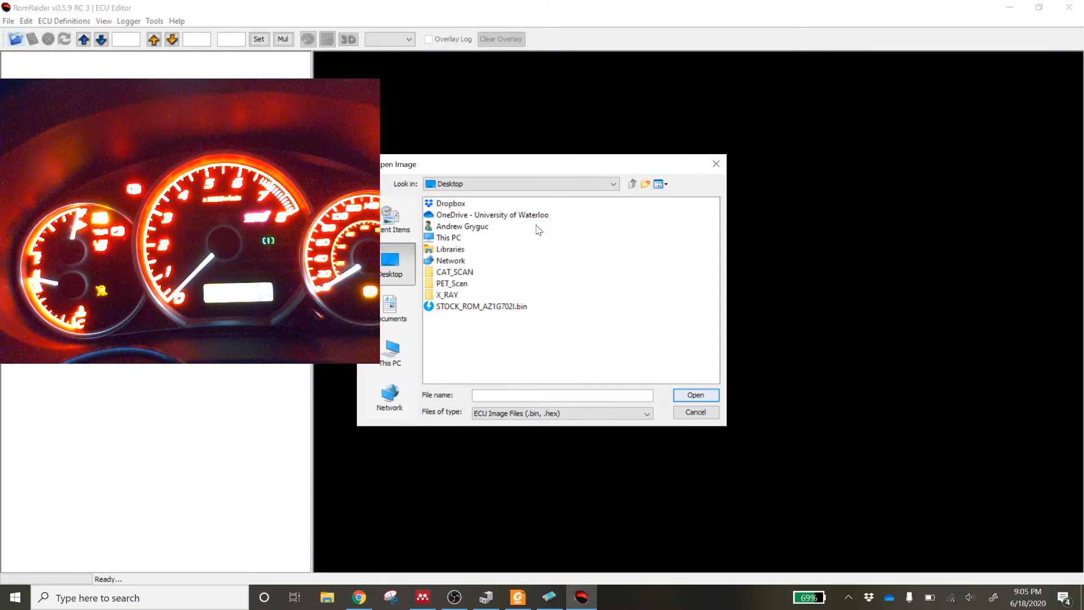
click(482, 308)
double_click(482, 307)
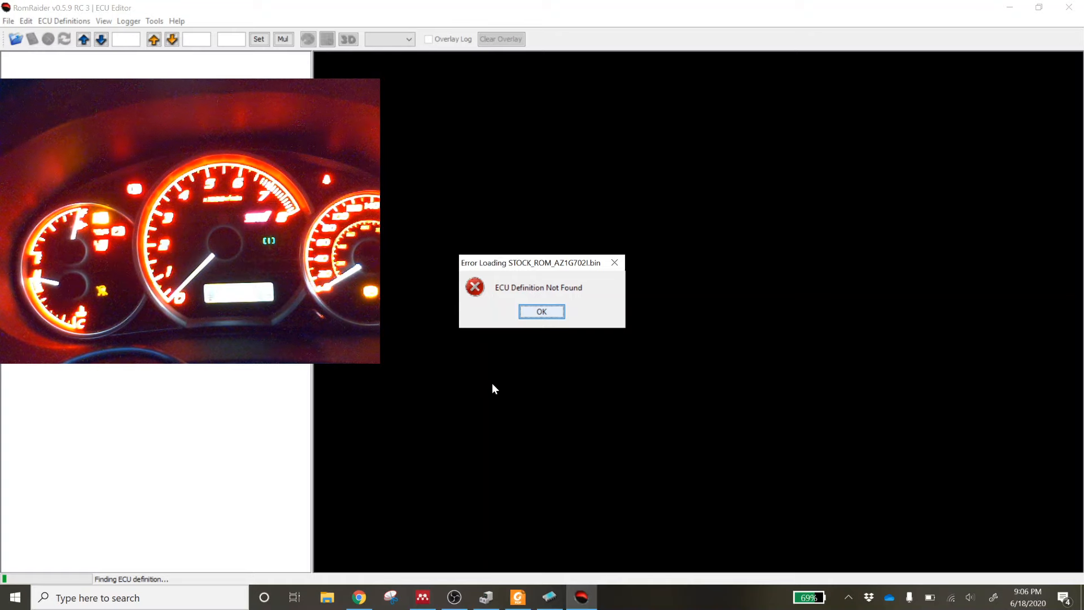
click(541, 312)
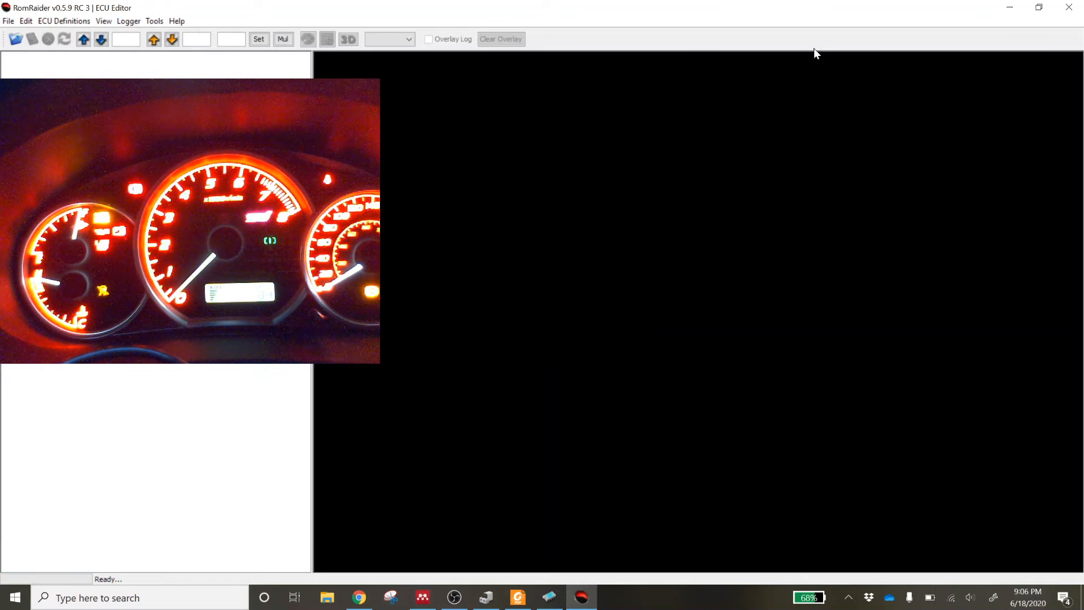
Step: Minimize RomRaider and try to write the loaded STOCK_ROM_AZ1G702I.bin image to the ECU's flash memory with EcuFlash
click(1010, 8)
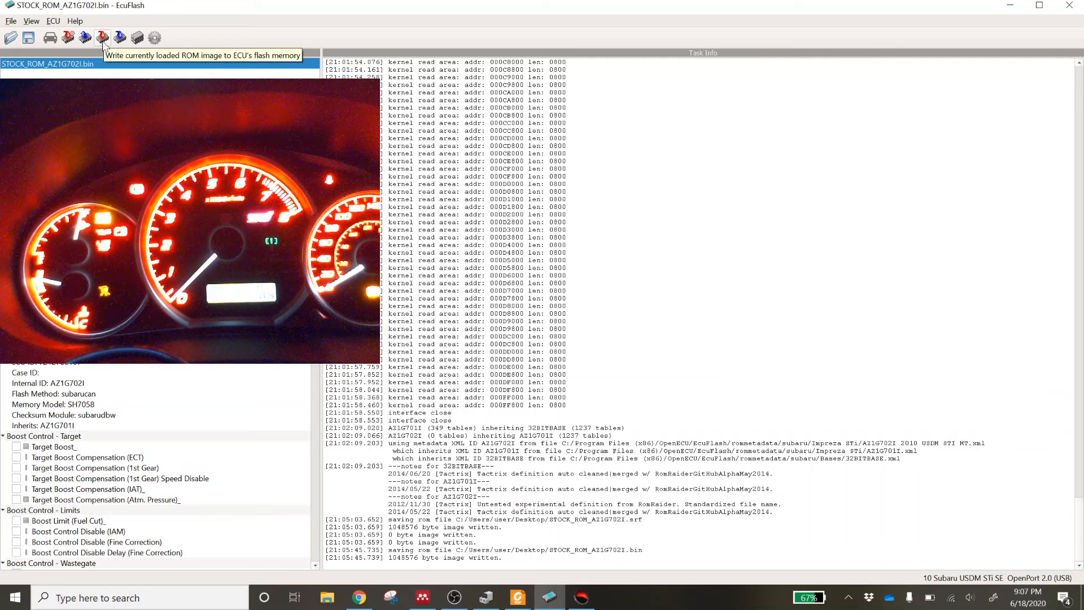
click(103, 41)
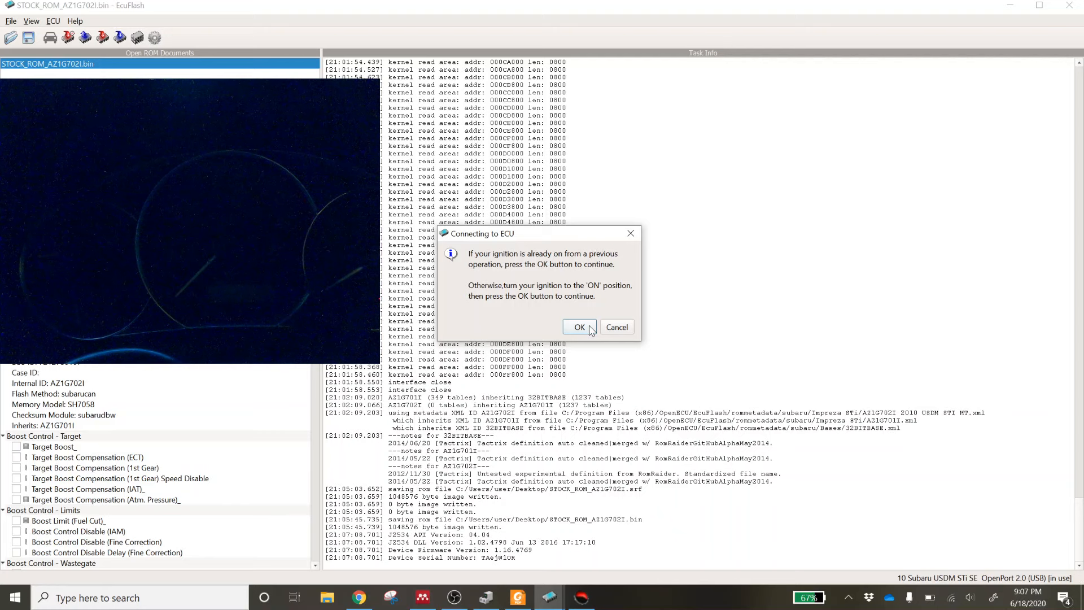
click(579, 327)
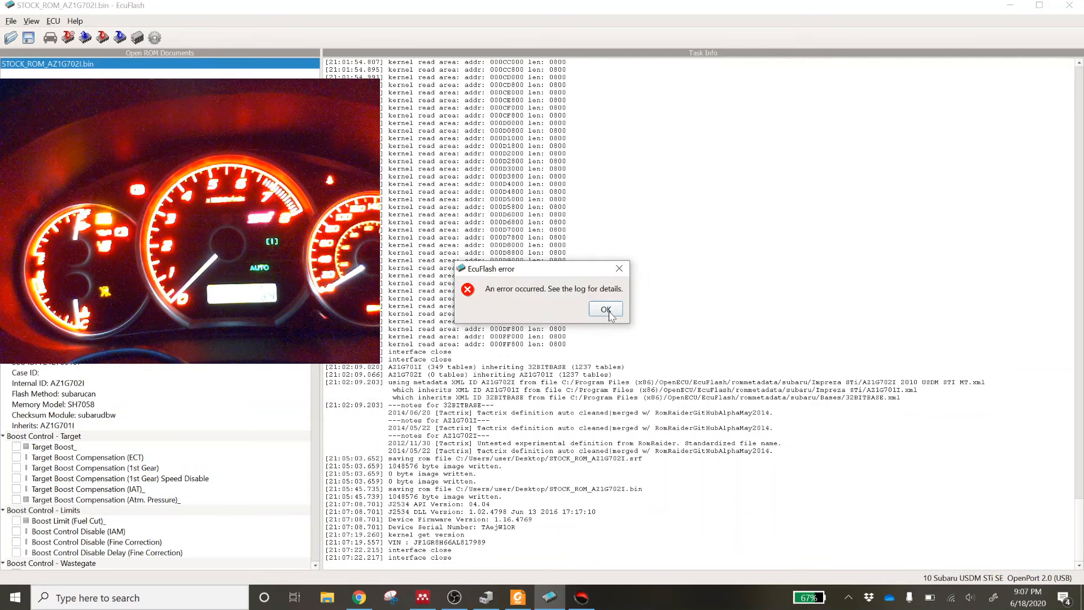
click(606, 310)
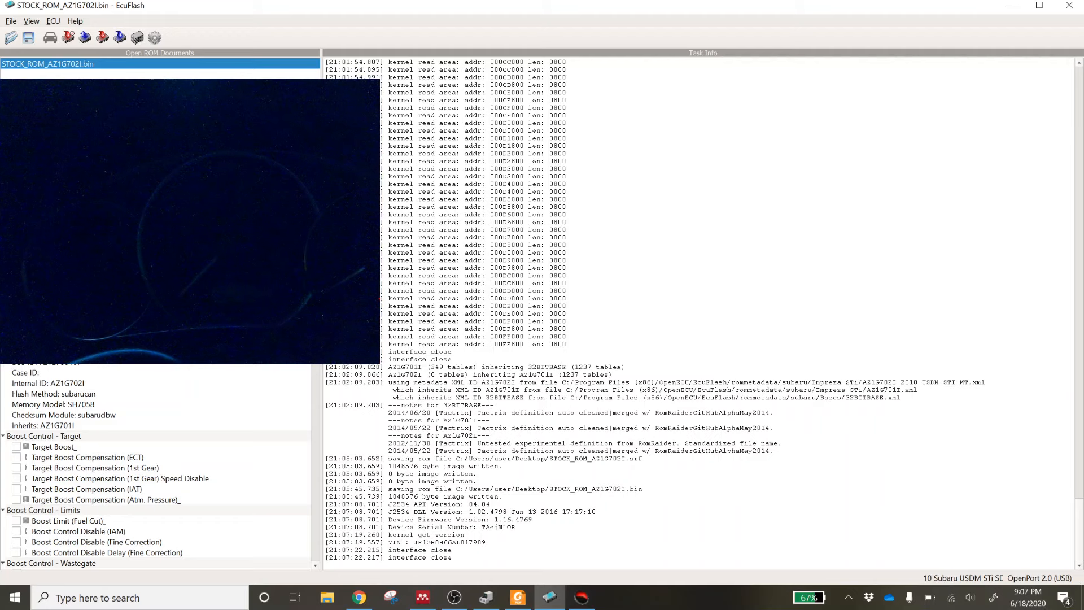
Step: Run the write of the loaded ROM image to the ECU again, continuing with the ignition on
click(104, 38)
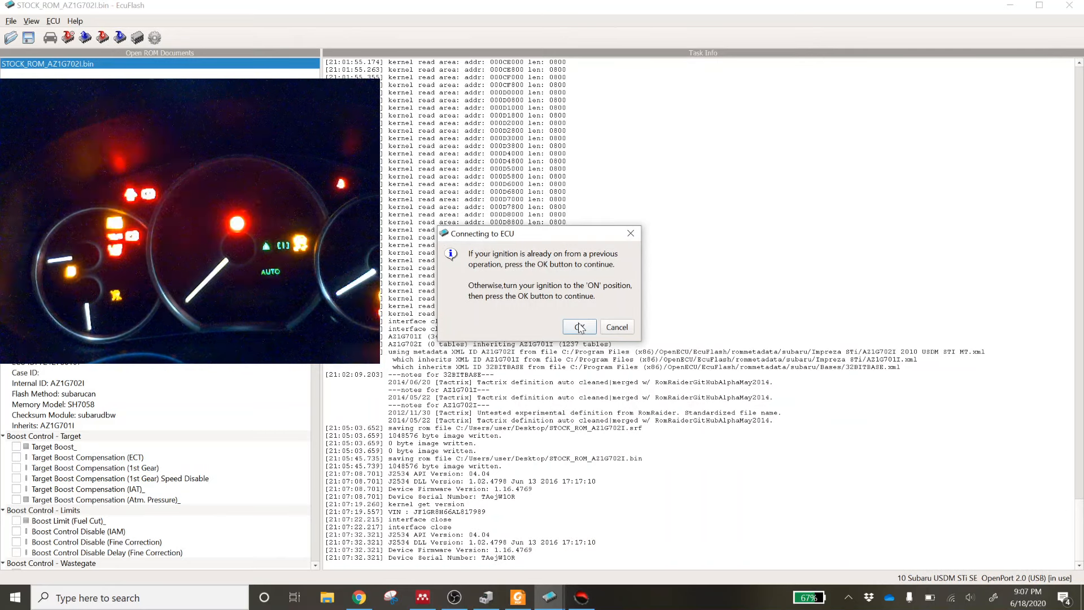
click(579, 327)
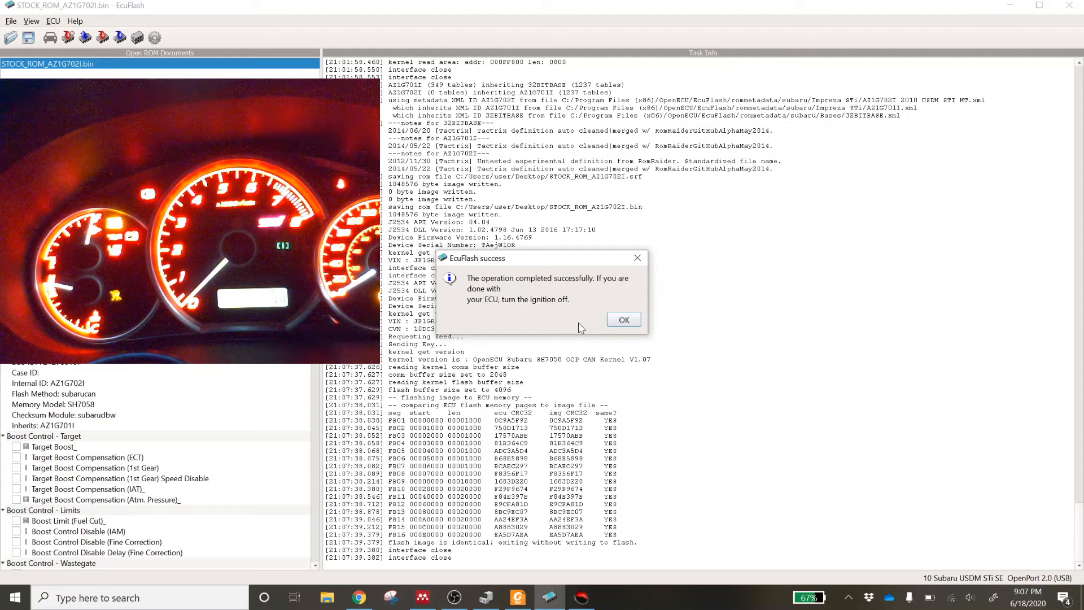
click(625, 320)
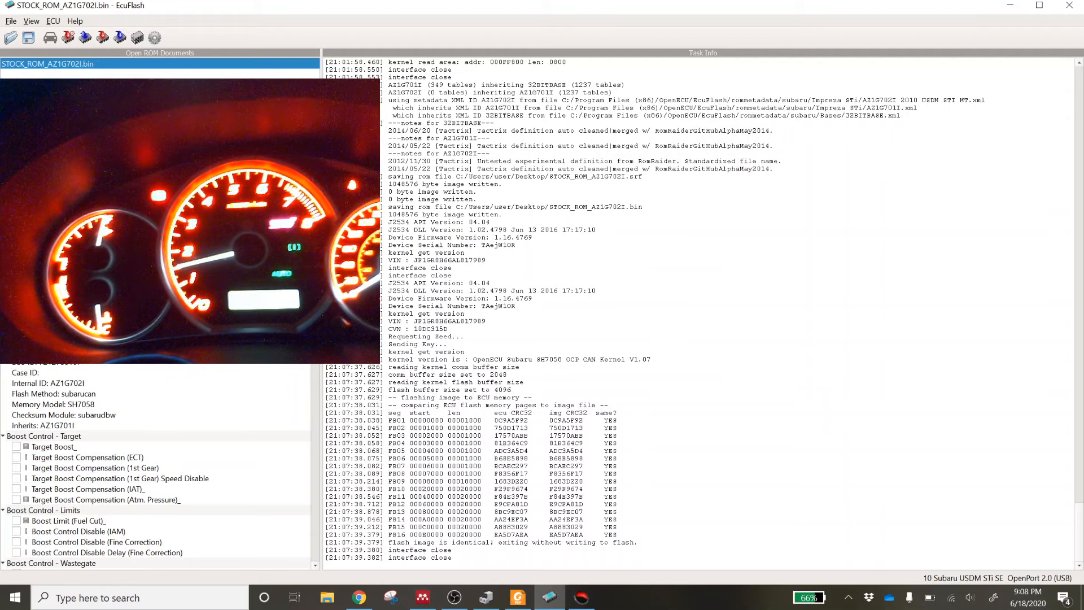
Step: Minimize EcuFlash and try to launch the RomRaider logger by searching the installed programs for "logg"
click(1008, 5)
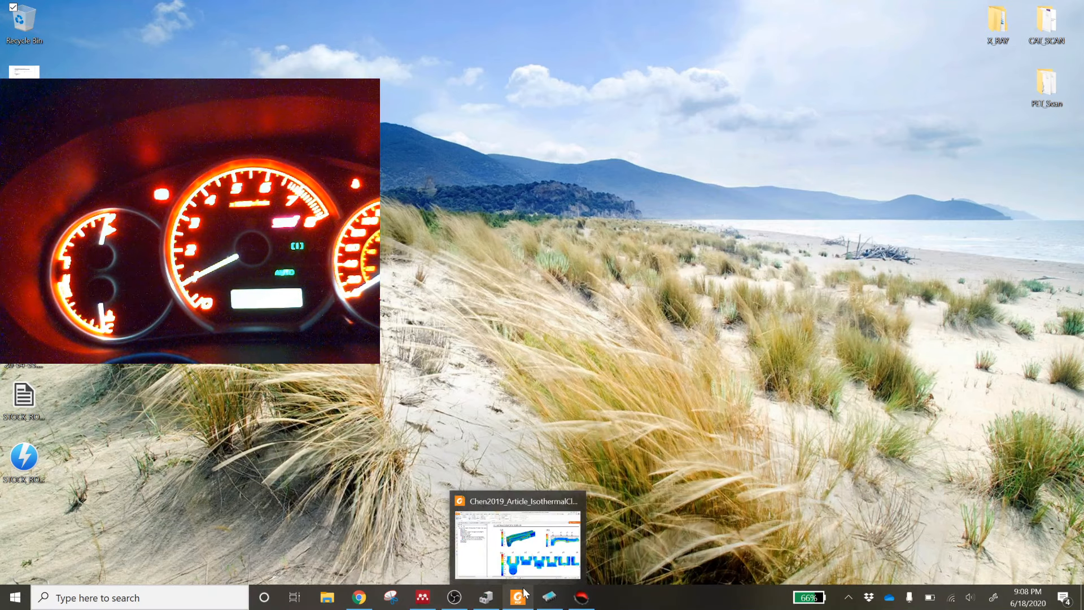
key(super)
text(r)
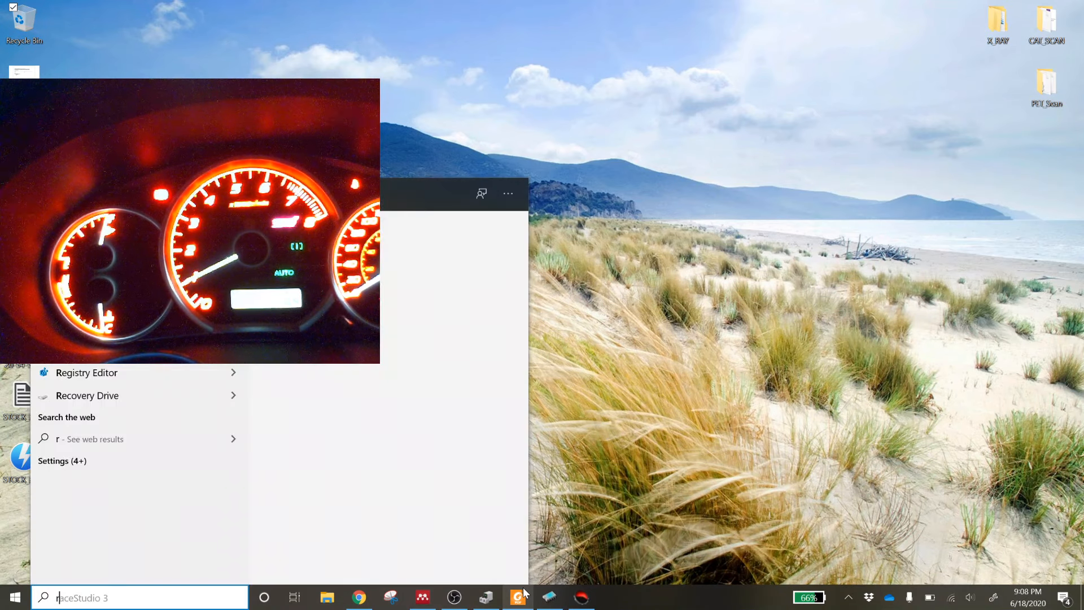
text(om)
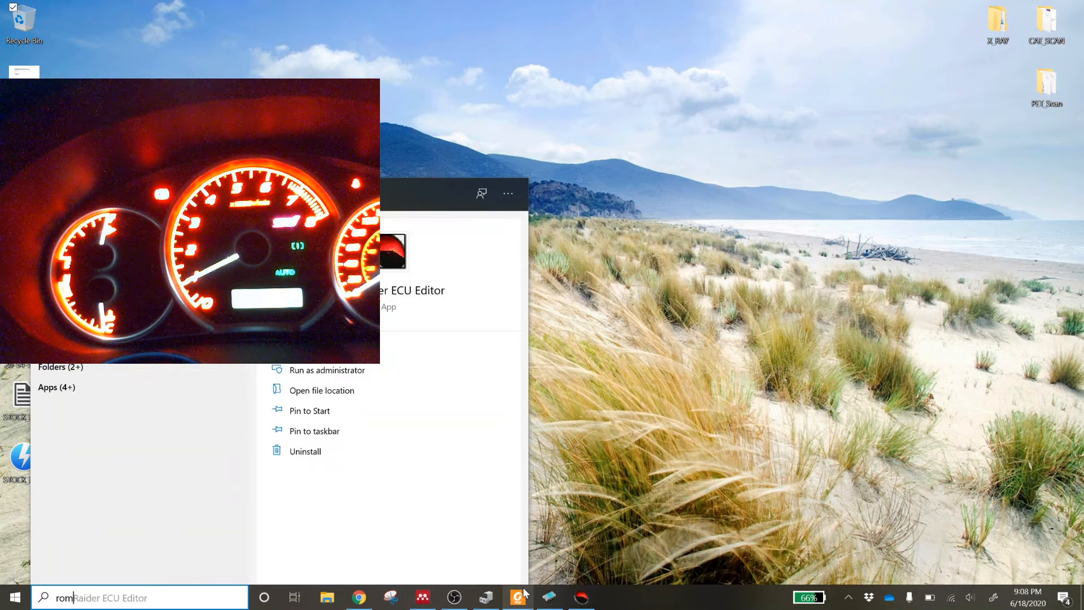
key(BackSpace)
key(BackSpace)
key(BackSpace)
text(logg)
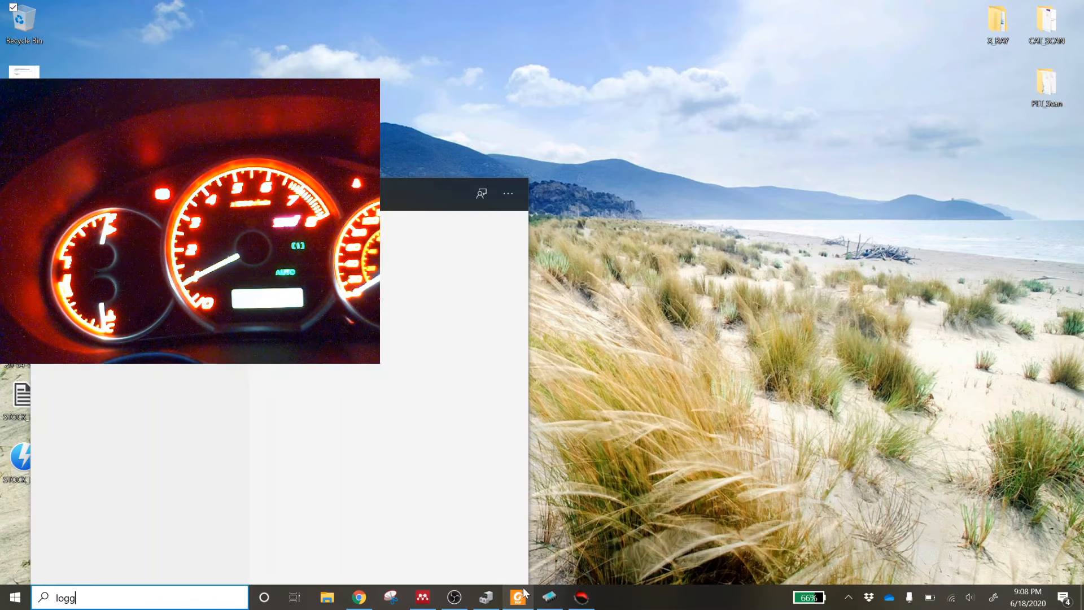
click(524, 593)
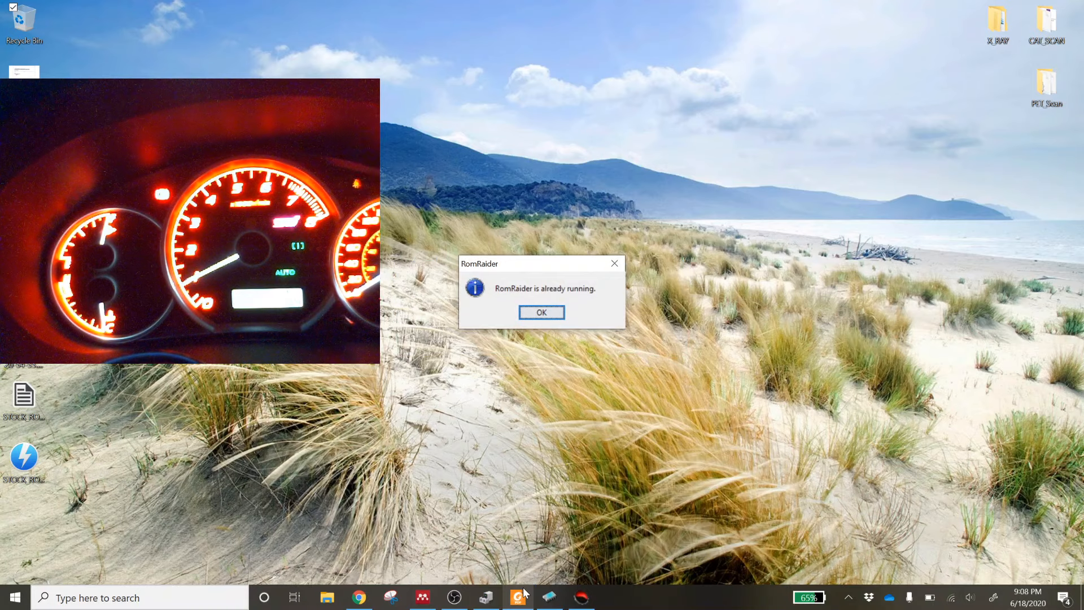
key(Return)
Step: Switch to the RomRaider ECU Editor, launch its Logger, and agree to go online for the latest cars definition file
click(580, 598)
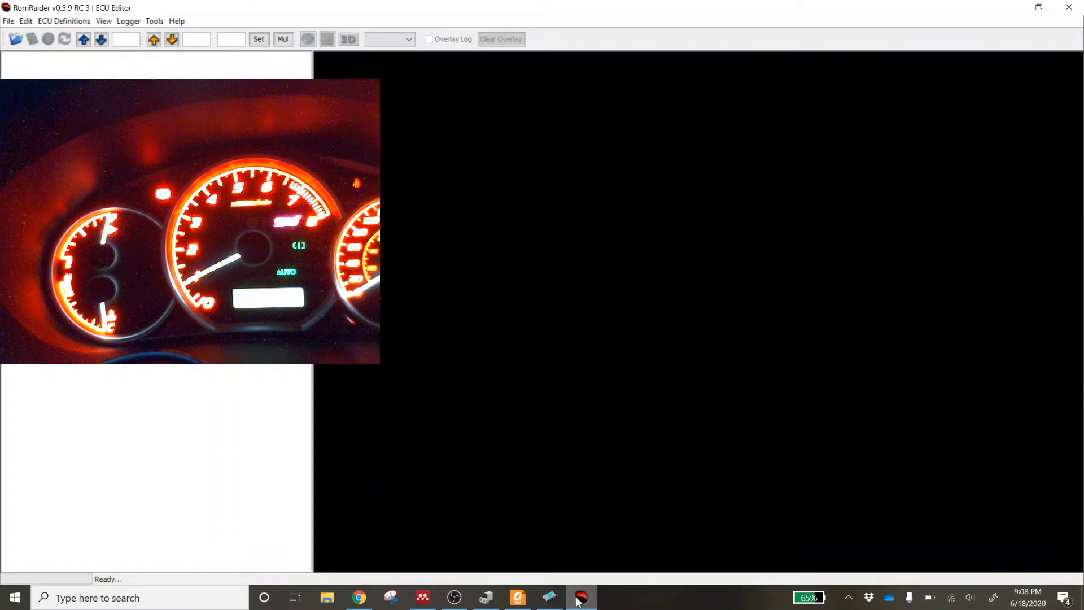
click(129, 21)
click(141, 36)
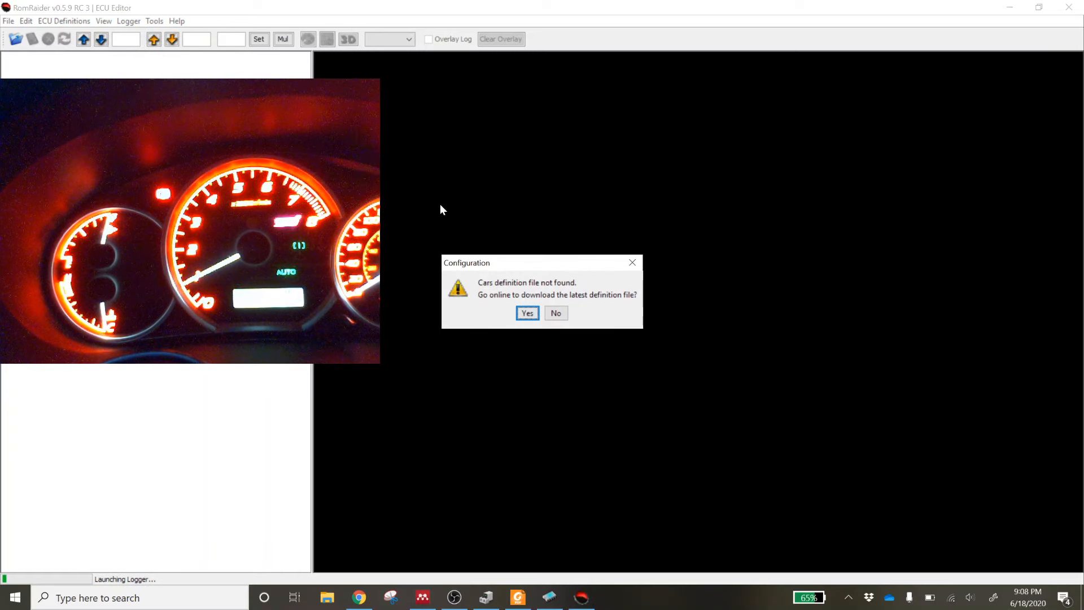
click(527, 314)
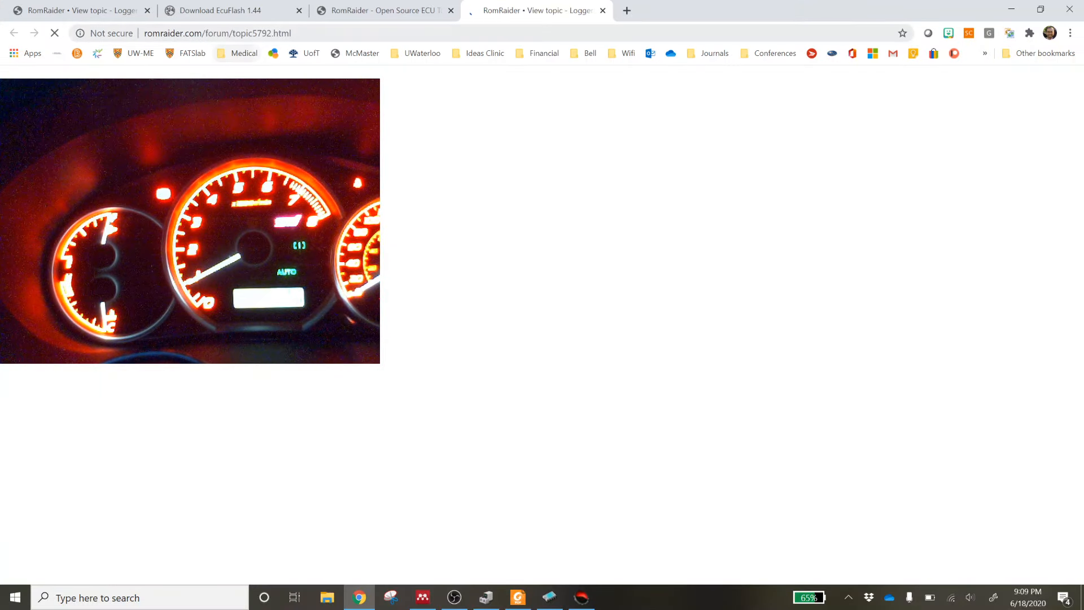
Step: Look through the RomRaider download page for the ECU, Logger and Cars definitions, and minimize the browser
click(237, 10)
click(386, 7)
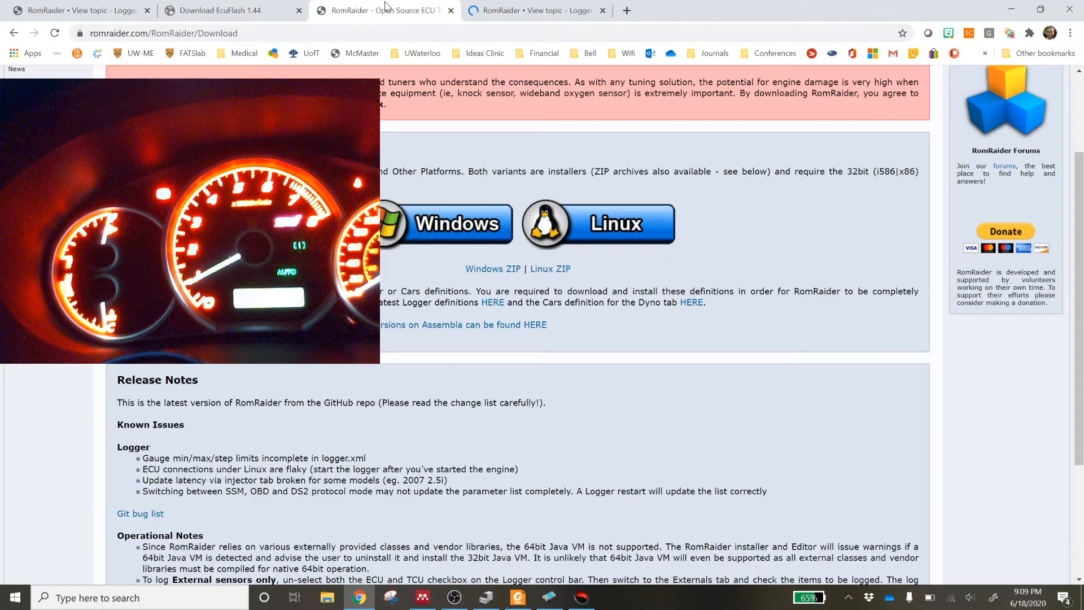
scroll(424, 347, down, 3)
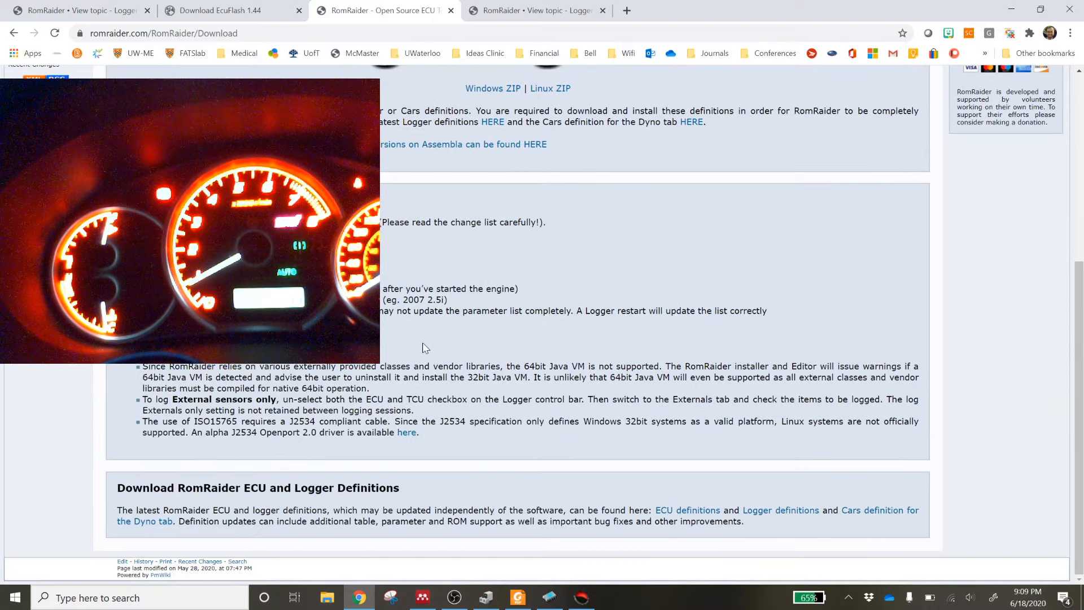
scroll(425, 348, up, 5)
scroll(407, 358, down, 1)
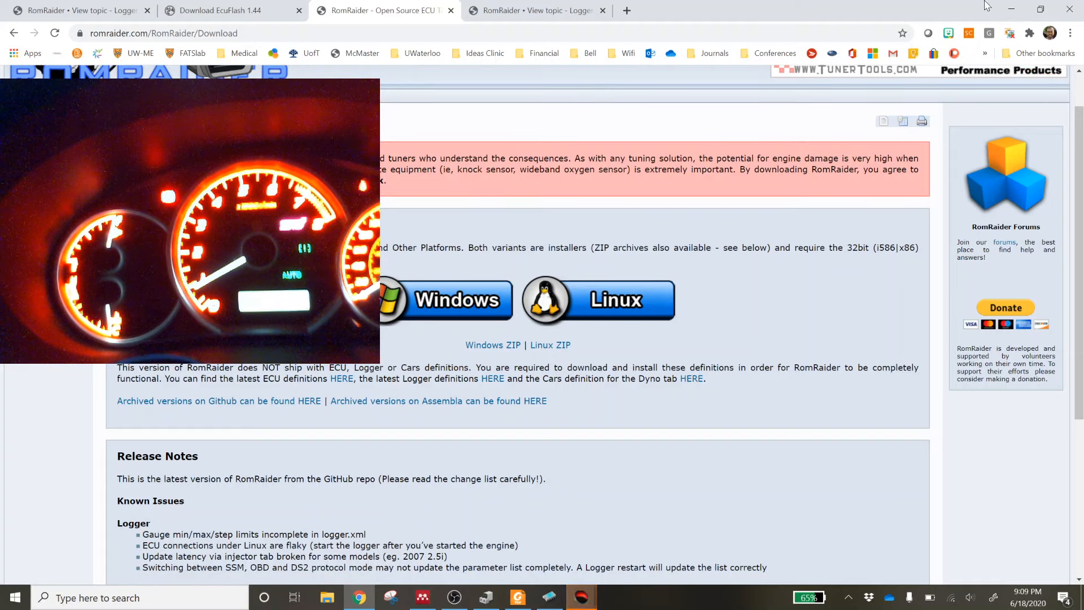
click(1011, 10)
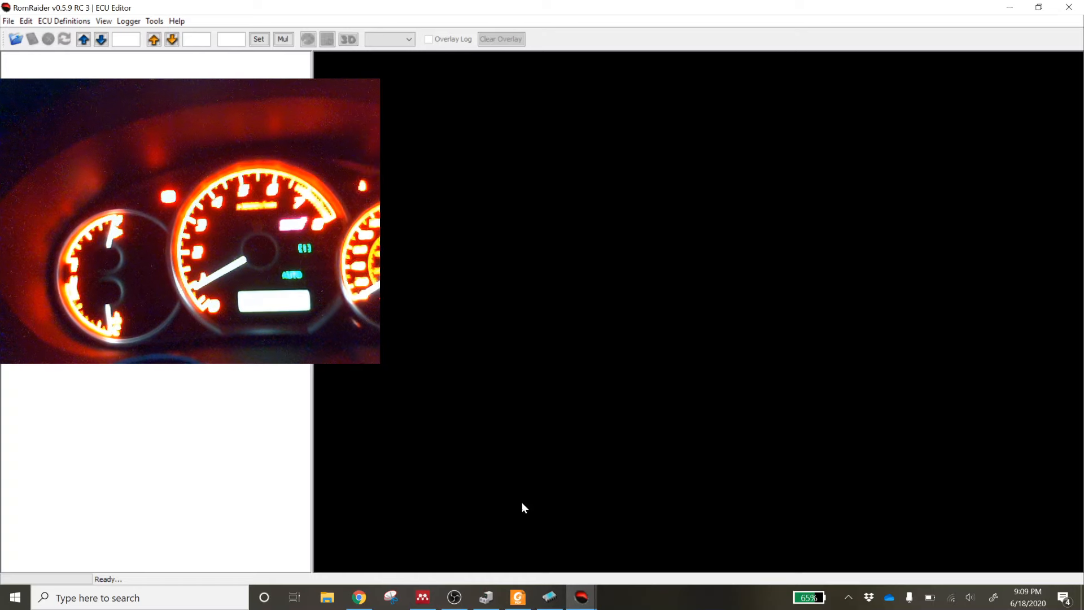
Step: Switch to the RomRaider ECU/TCU Logger window and look through its connection, help and debugging level options
mouse_move(579, 597)
click(654, 558)
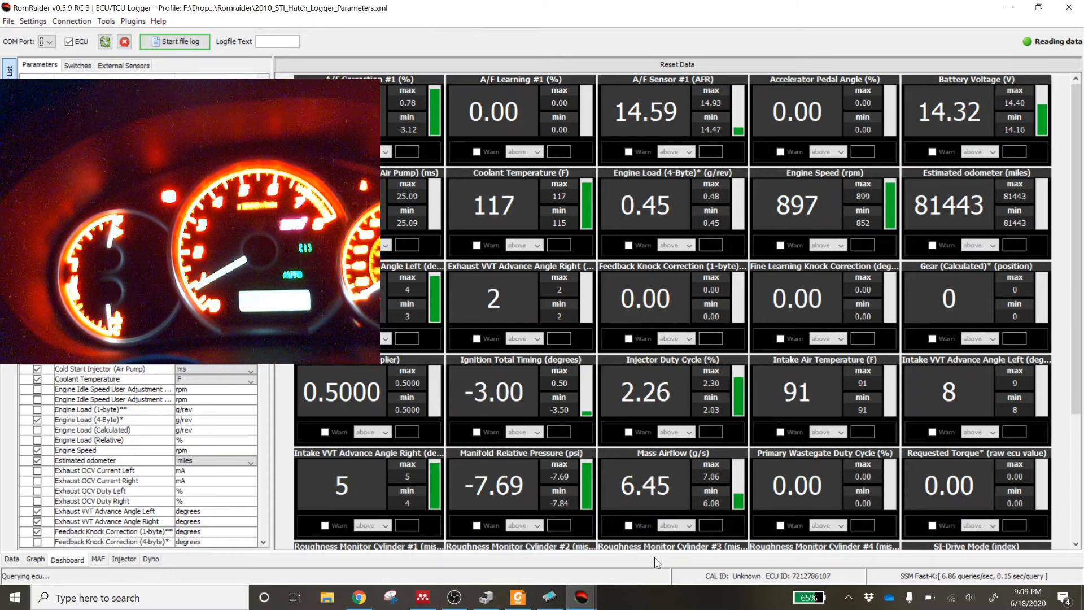
click(106, 20)
mouse_move(72, 25)
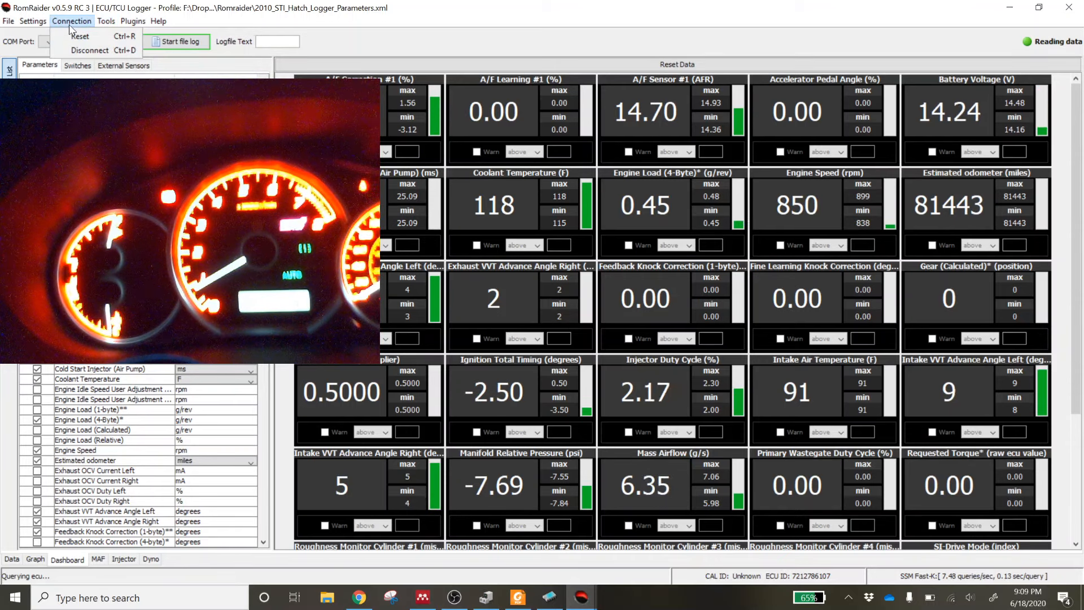
mouse_move(159, 21)
mouse_move(198, 51)
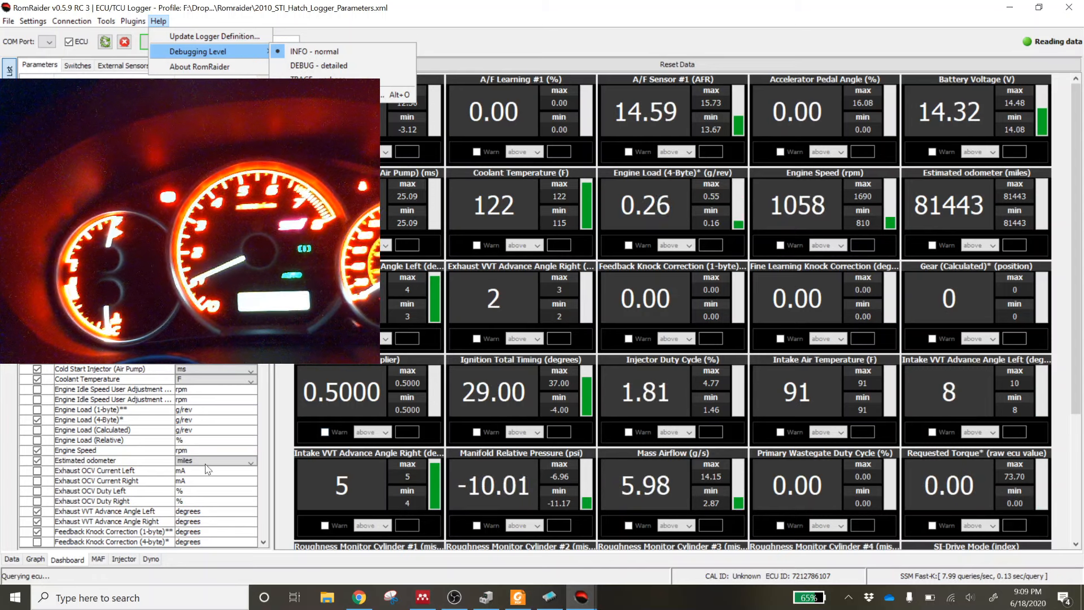
Step: Look at the logger's Graph view and return to the Dashboard gauges
click(40, 562)
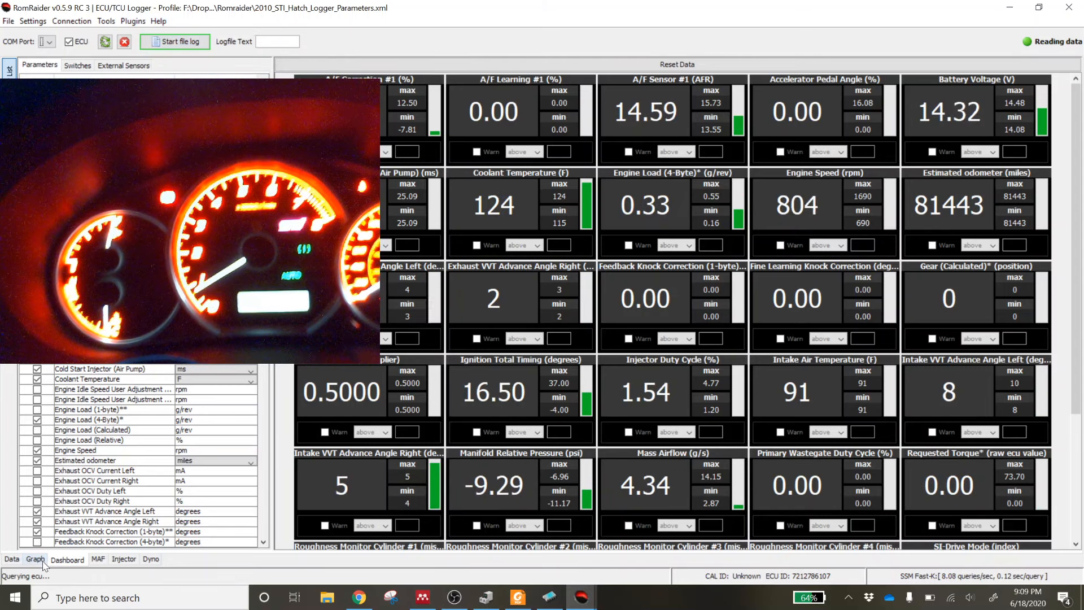
click(41, 562)
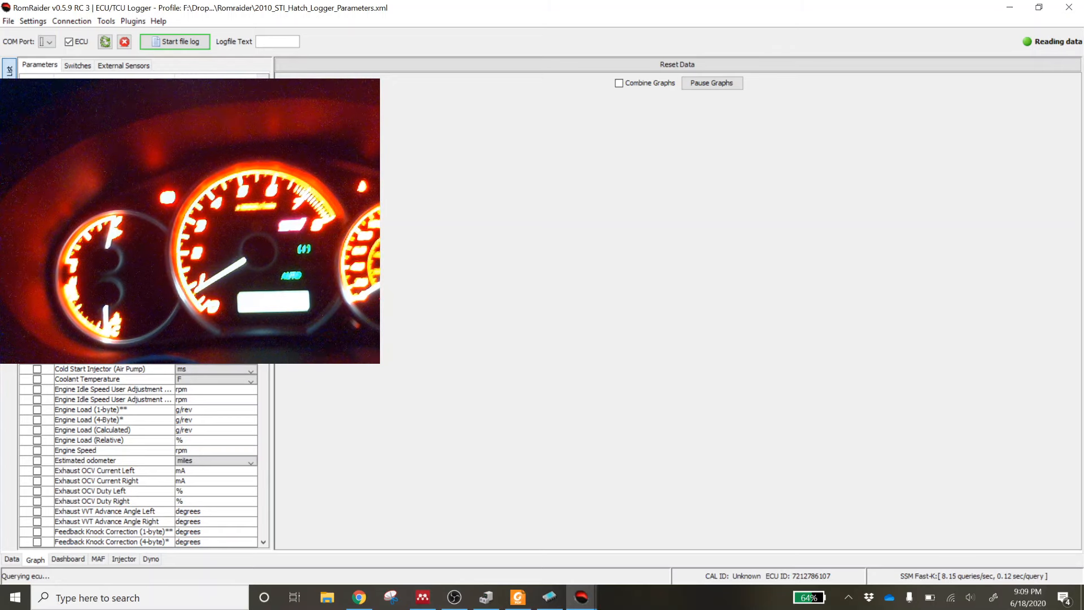
click(36, 146)
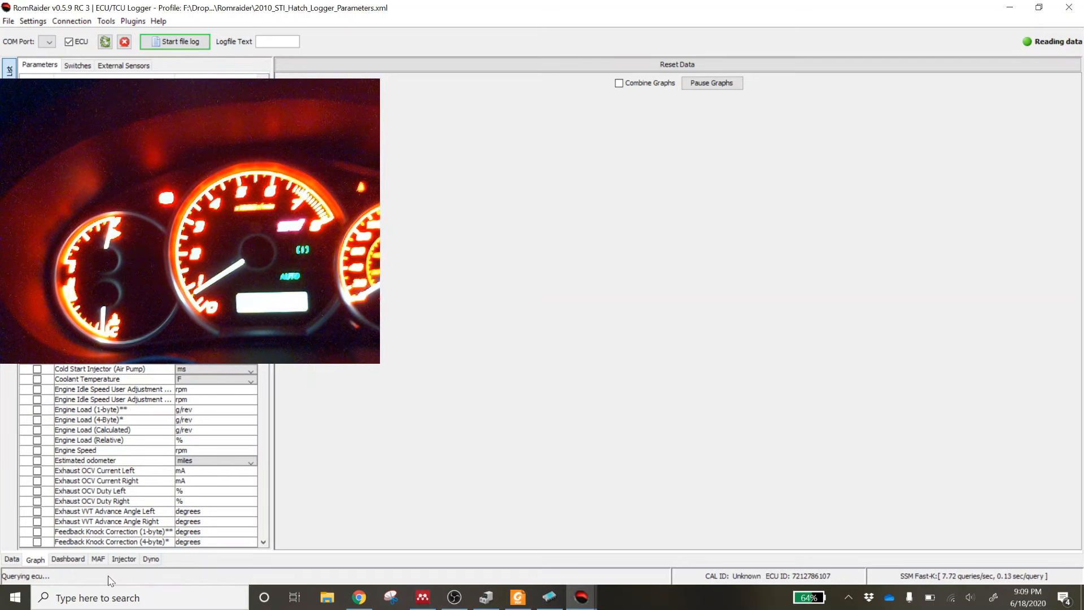
click(74, 558)
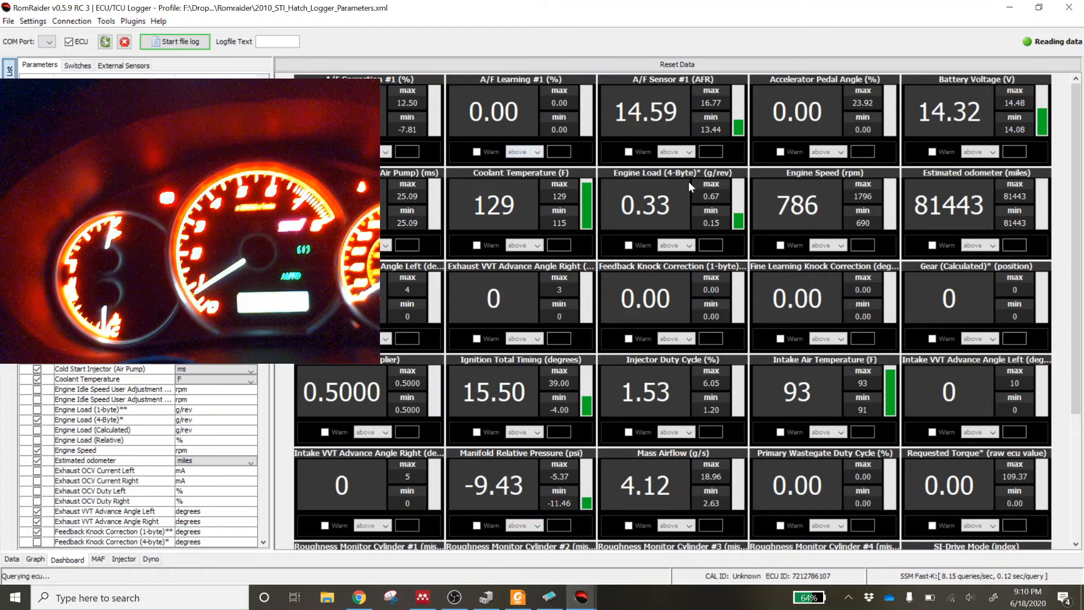
Step: Look through all the live ECU parameter gauges on the Dashboard, including the roughness monitor, throttle and tumble valve gauges
scroll(875, 236, down, 1)
scroll(875, 238, down, 4)
scroll(876, 238, up, 5)
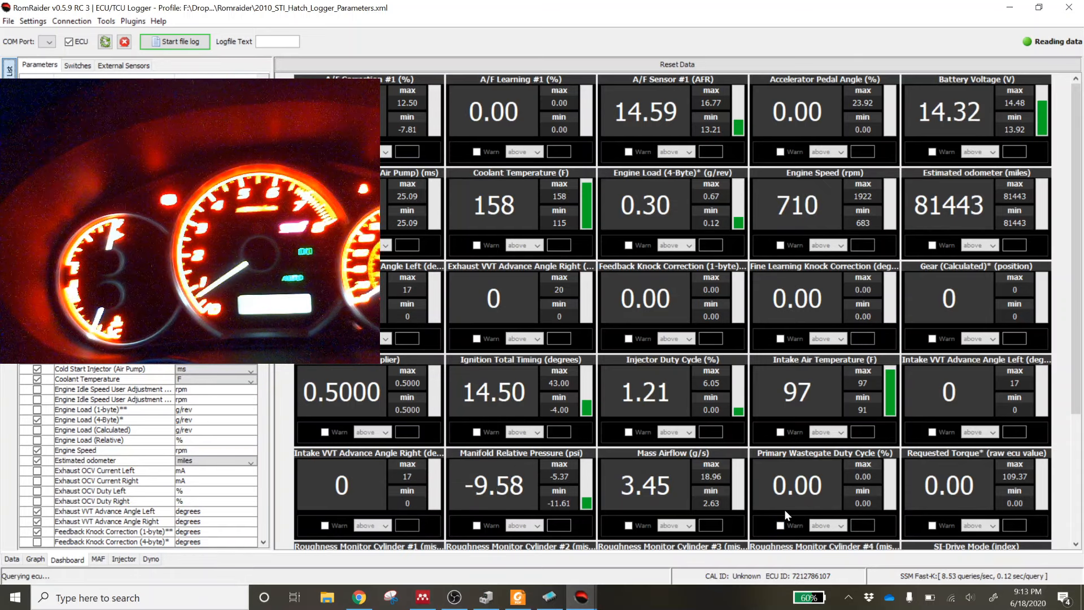
scroll(784, 511, down, 3)
scroll(784, 512, down, 1)
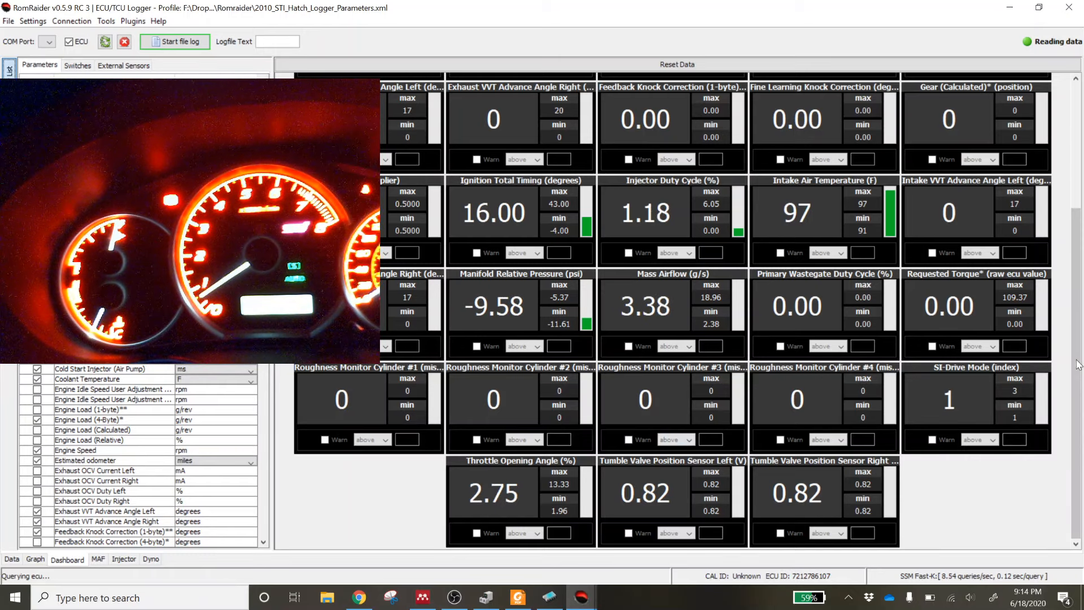
drag(1077, 355, 1083, 222)
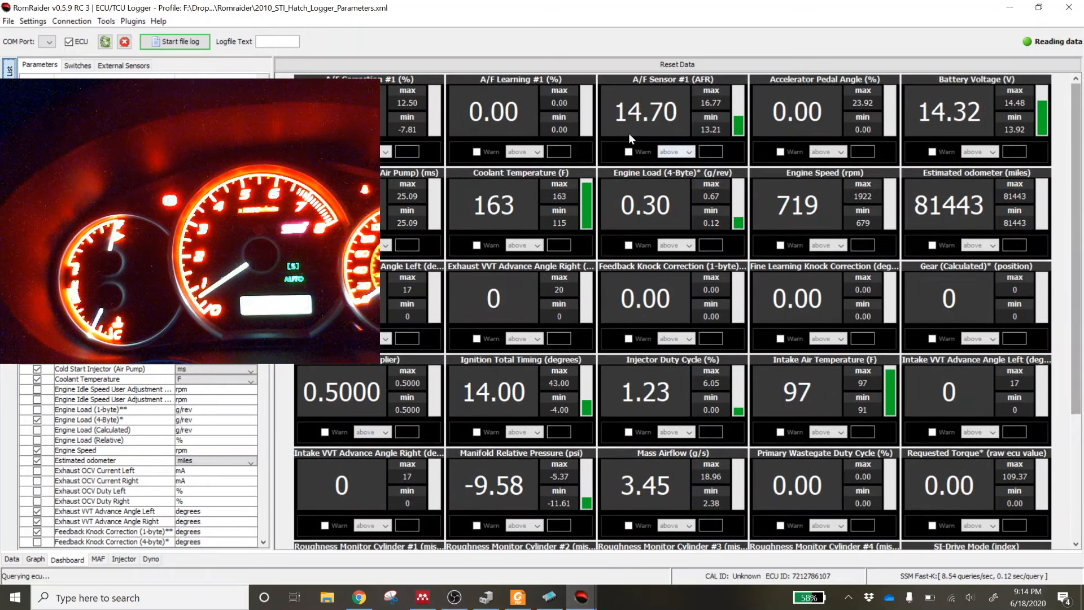
Step: Record a short file log, stop it, and minimize the logger to look for the log file on the desktop
click(173, 49)
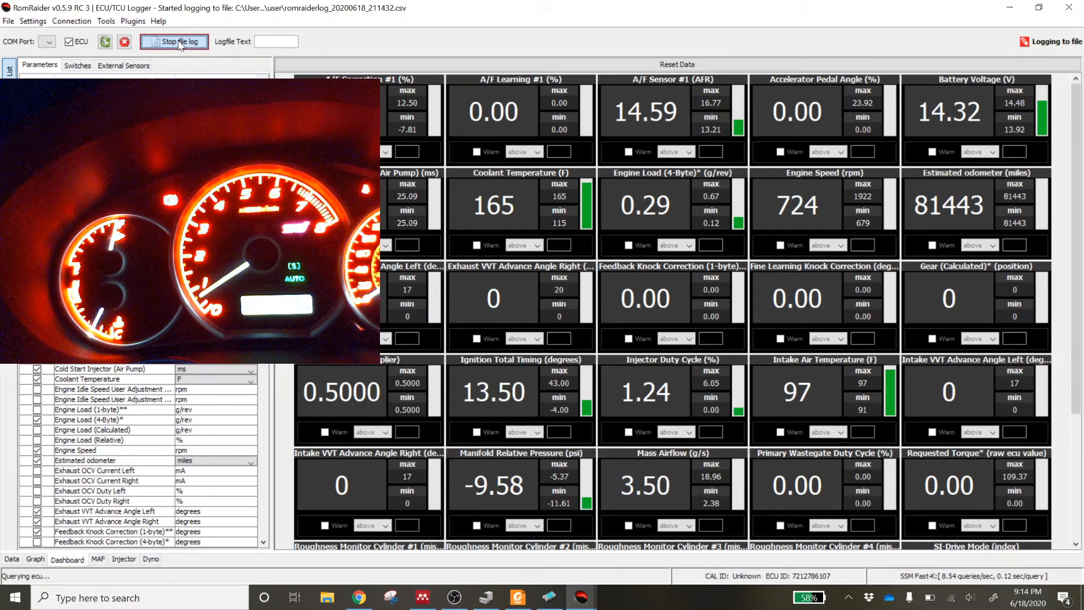
click(180, 44)
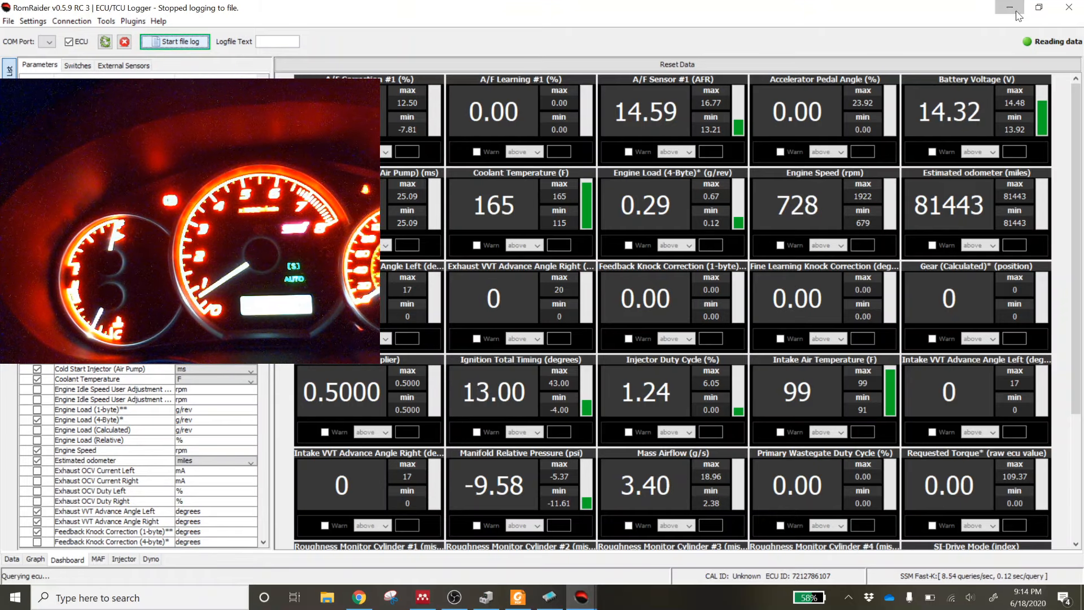
click(1017, 12)
click(1017, 12)
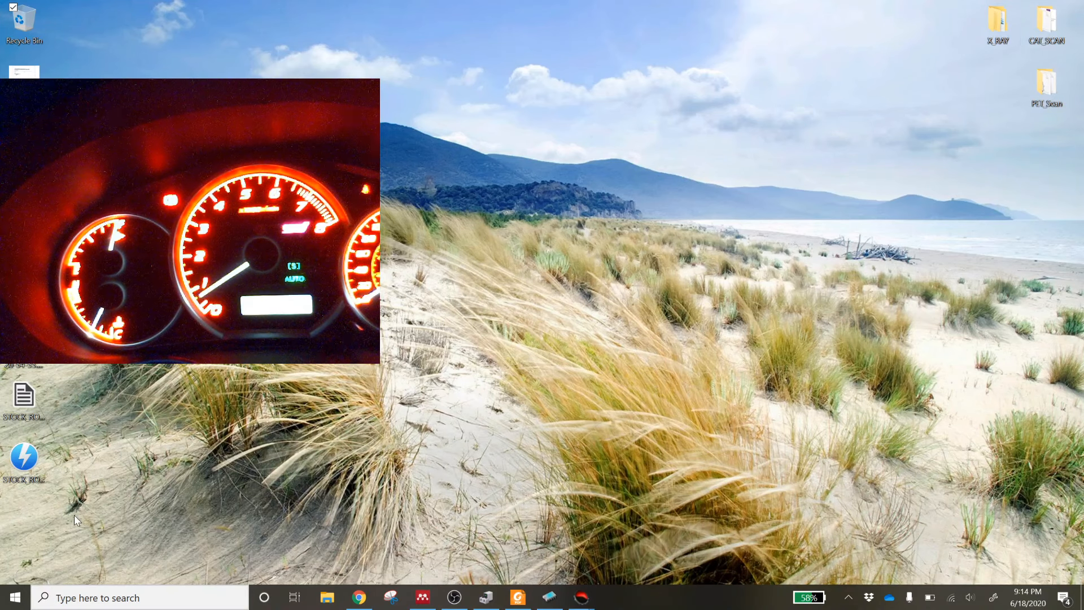
right_click(201, 381)
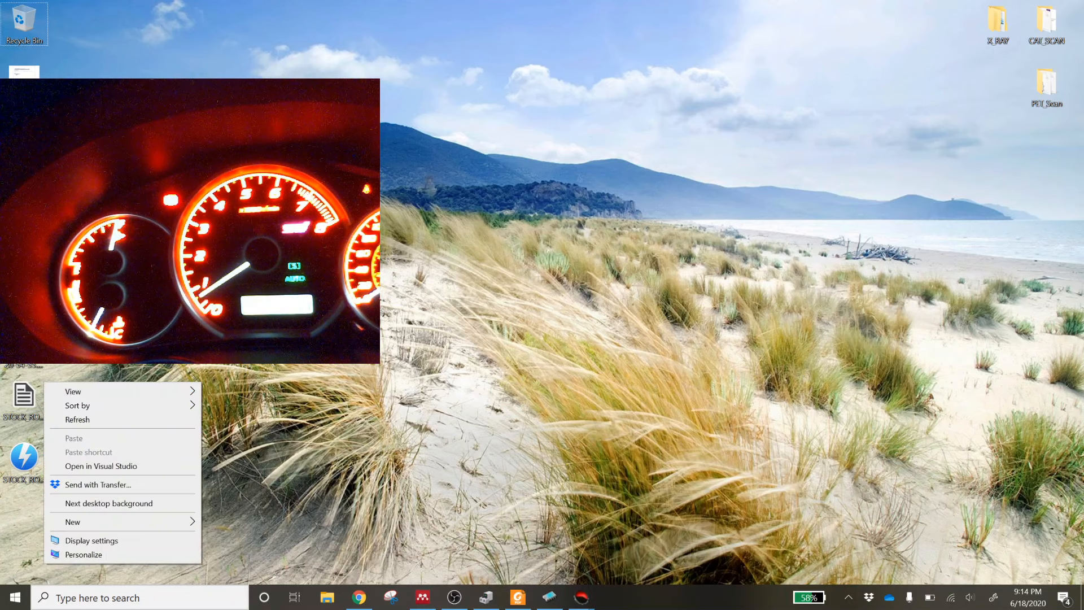
click(126, 418)
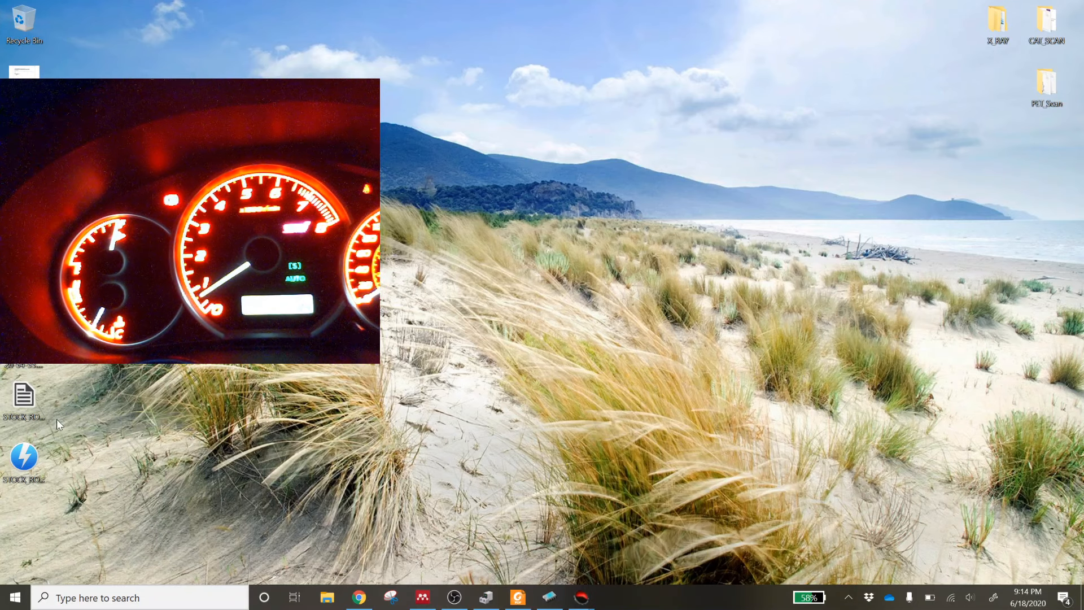
click(32, 410)
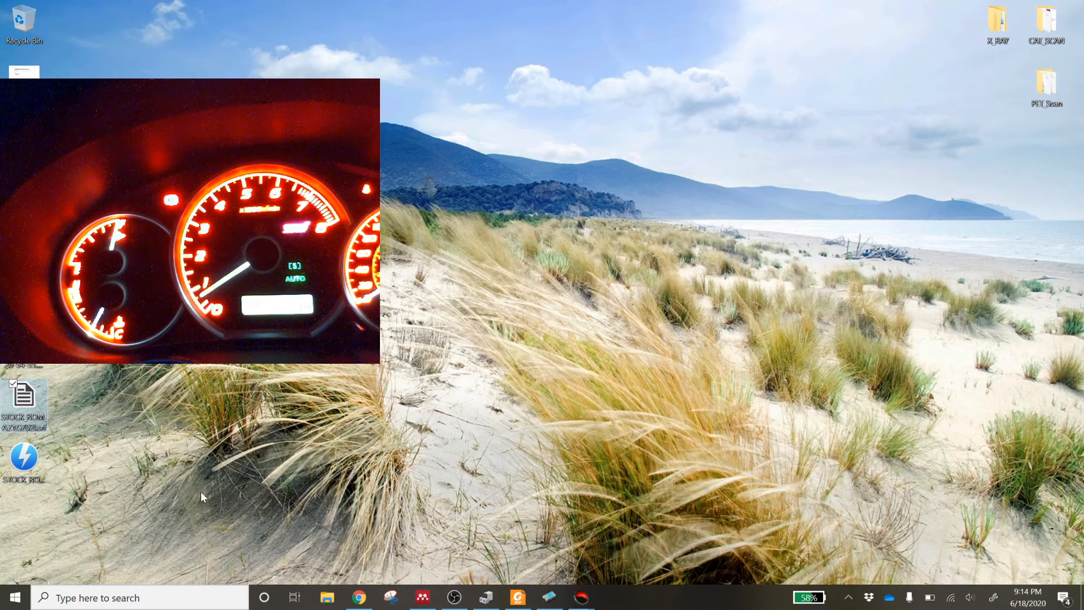
Step: Switch back to the RomRaider Logger and set the log file output location to the Desktop folder
click(581, 597)
click(658, 557)
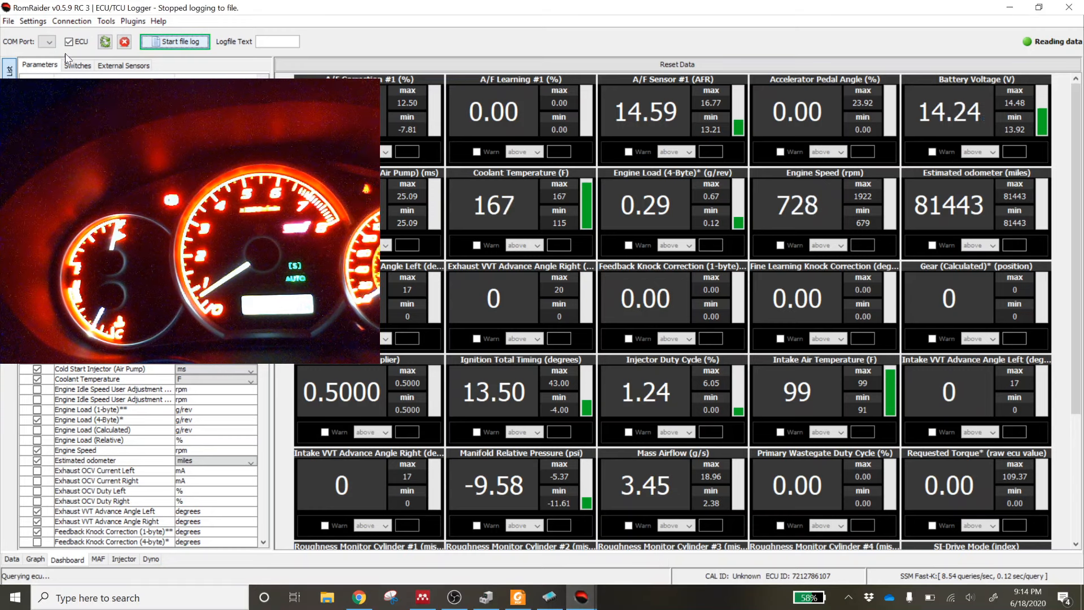
click(103, 24)
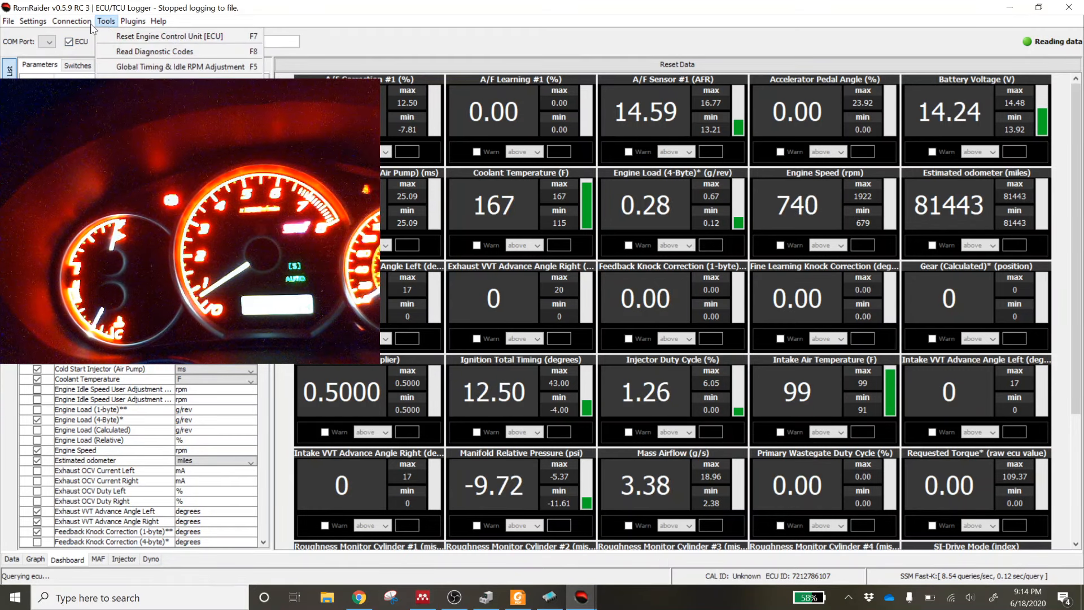
mouse_move(46, 27)
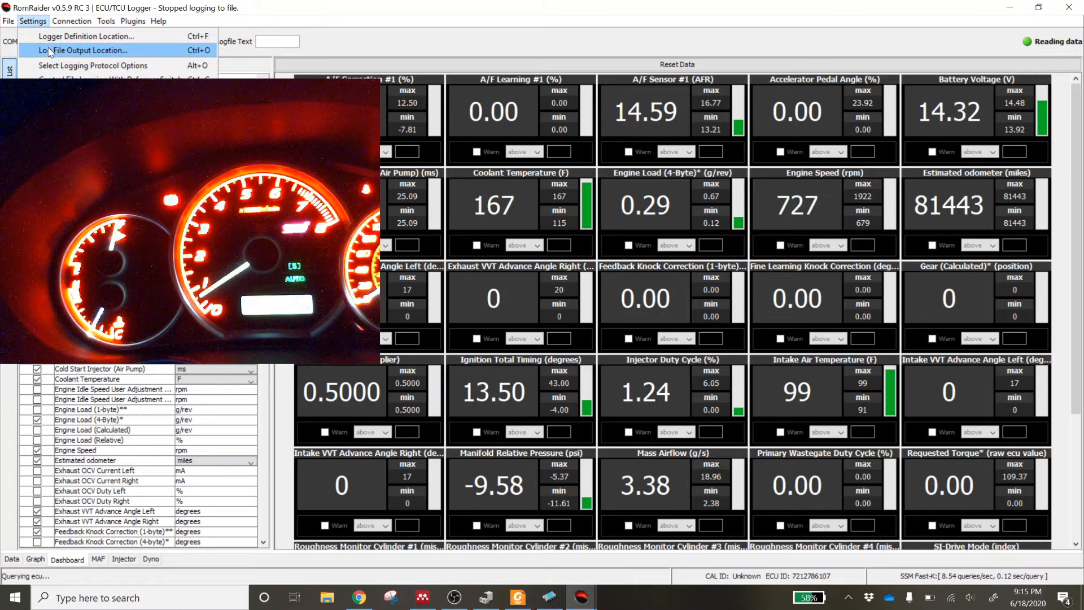
click(50, 51)
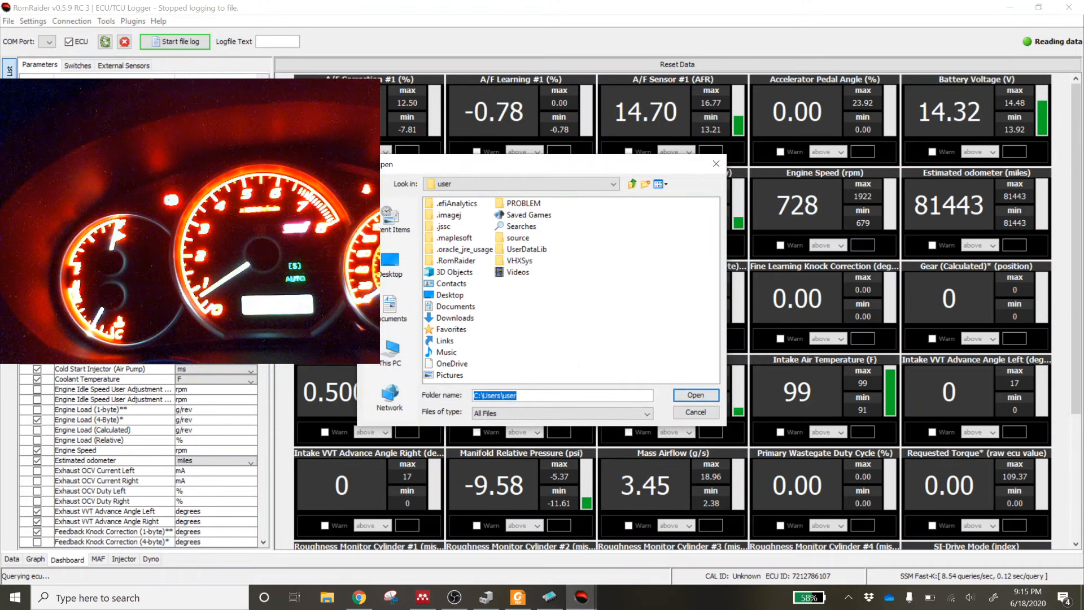
click(518, 396)
drag(519, 396, 423, 397)
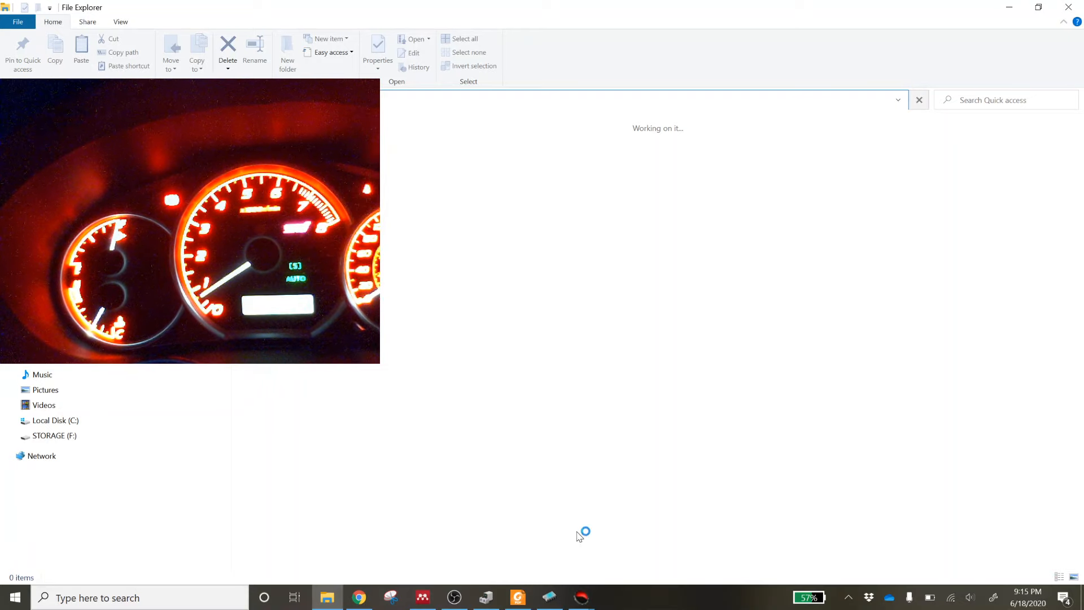
click(587, 601)
click(624, 561)
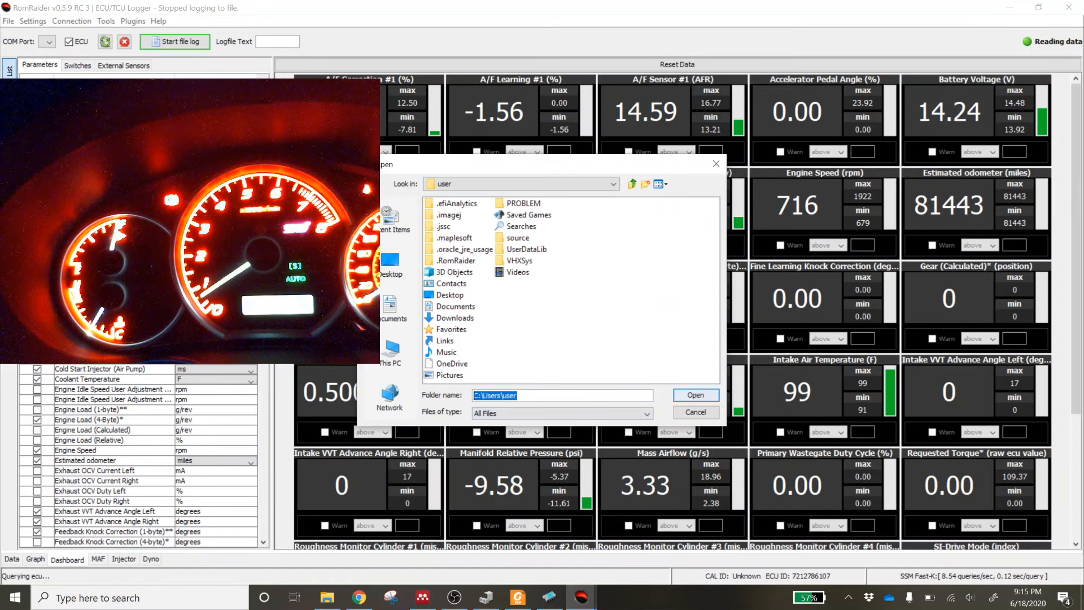
click(395, 264)
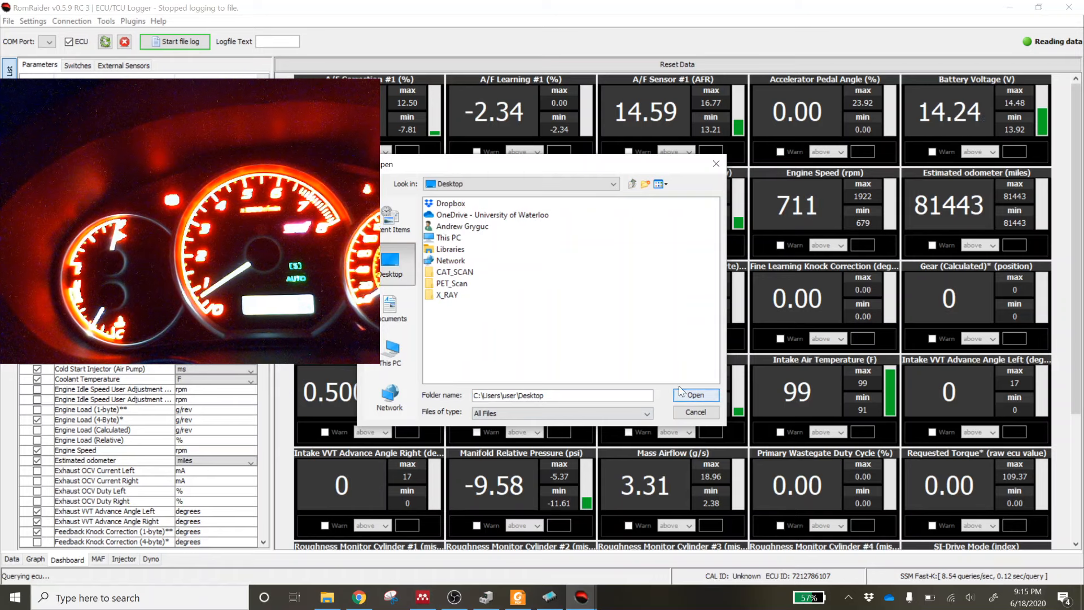
click(709, 394)
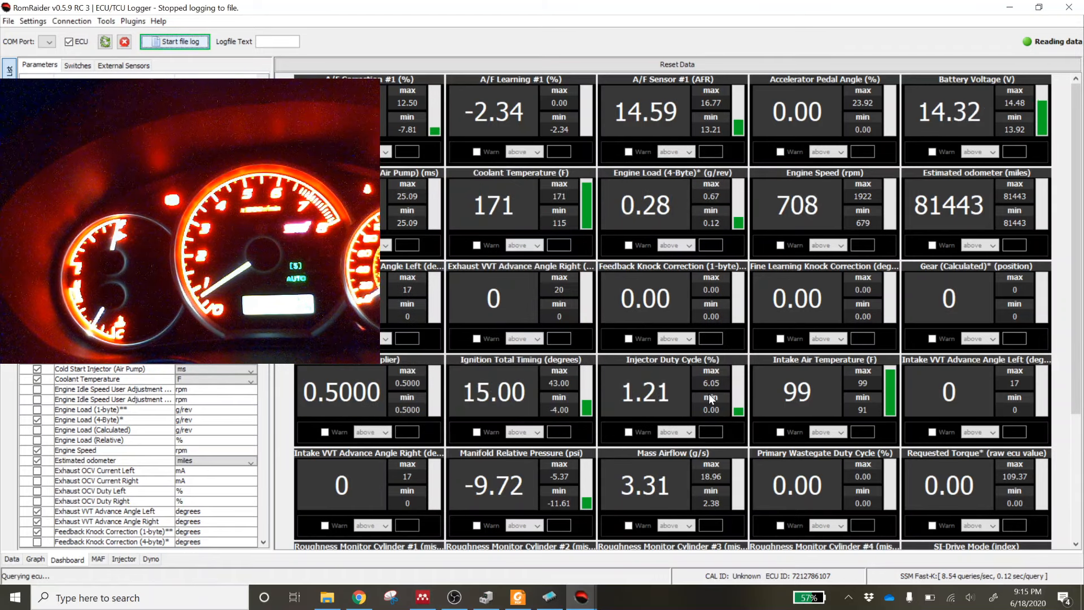
Step: Record another short file log, and check the user folder and Desktop folder in File Explorer for the log files
click(175, 41)
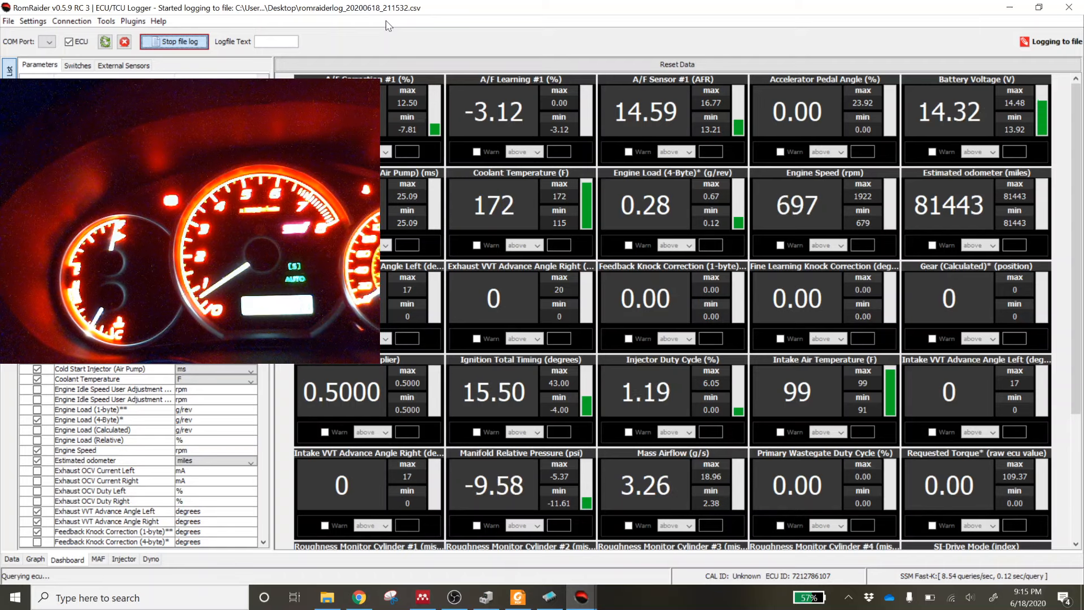
click(179, 43)
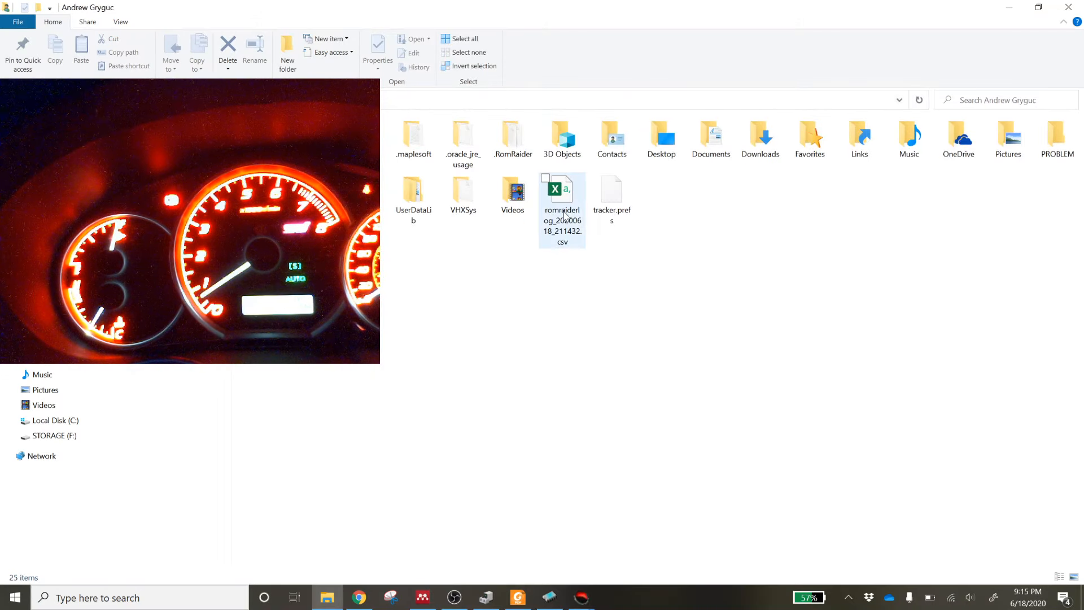
click(542, 231)
double_click(661, 149)
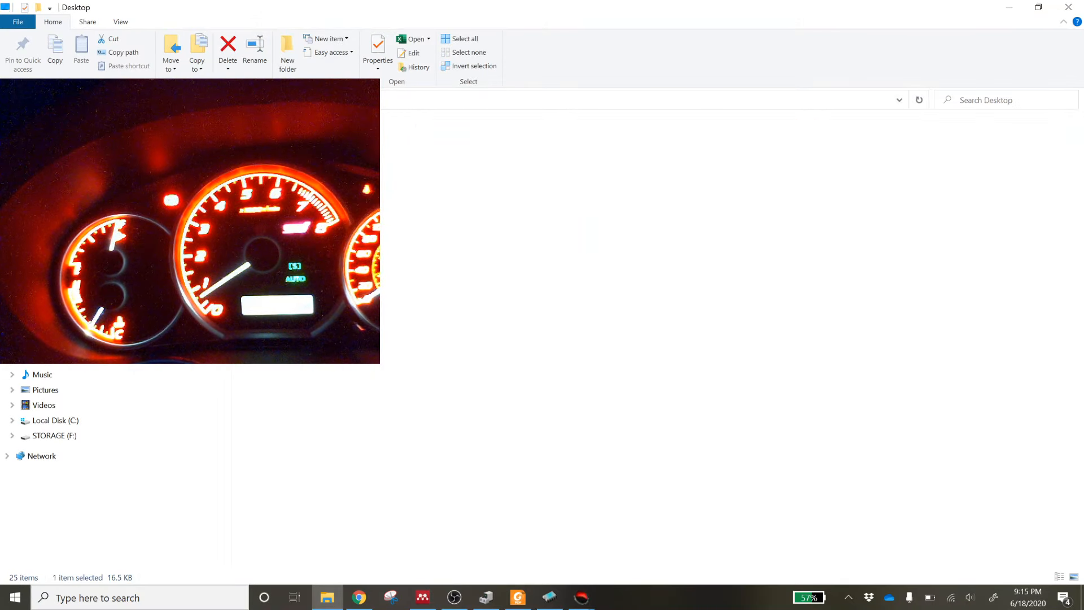
click(1068, 7)
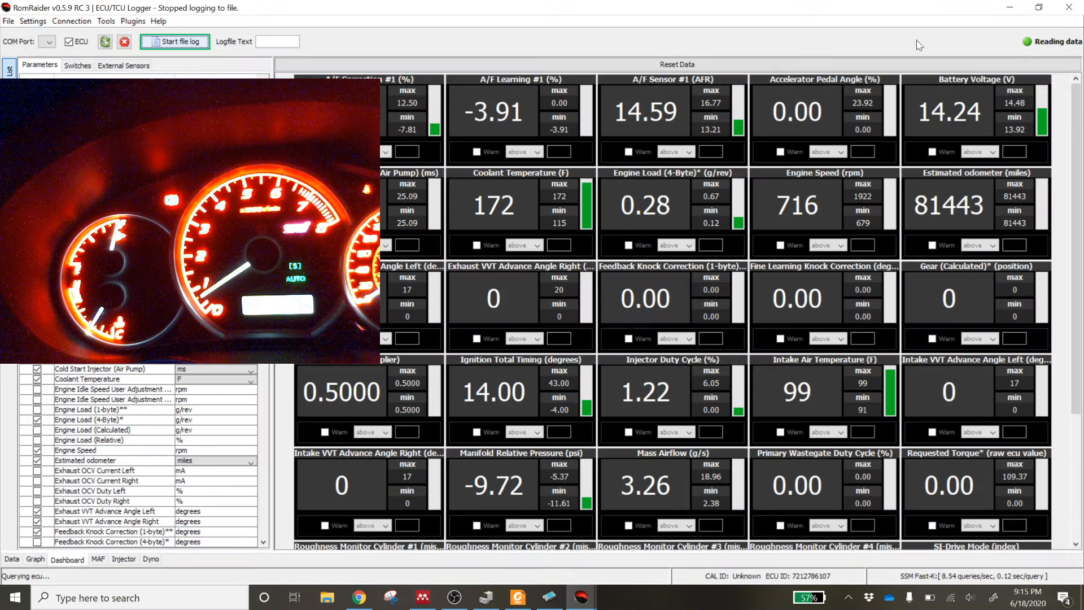
Step: Open romraiderlog_20200618_211532.csv from the desktop in Excel, examine the logged data, close it, and return to the RomRaider Logger
click(1009, 7)
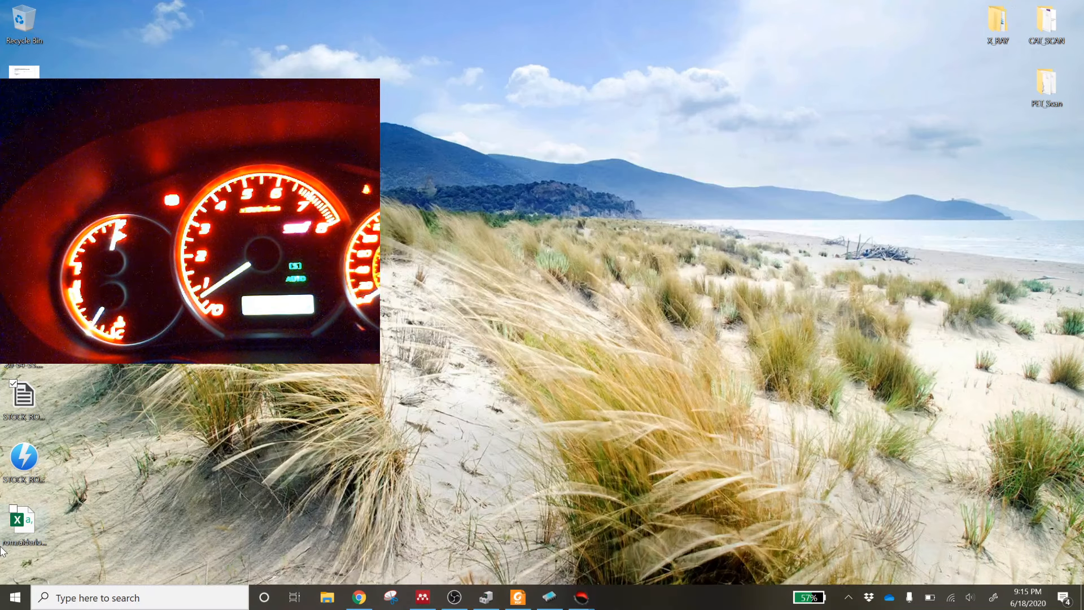
click(25, 548)
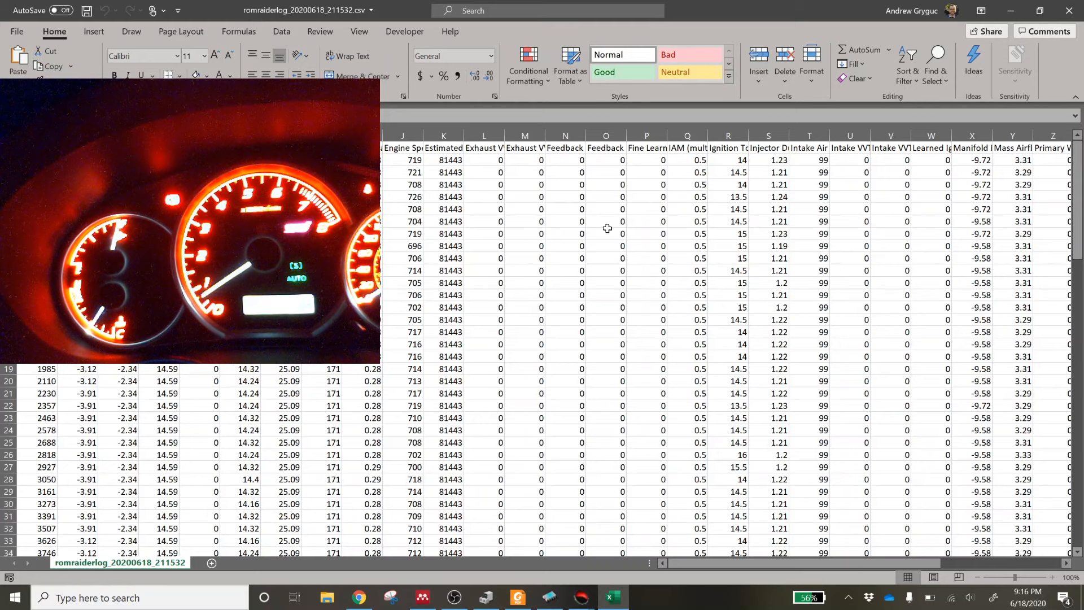
click(1072, 23)
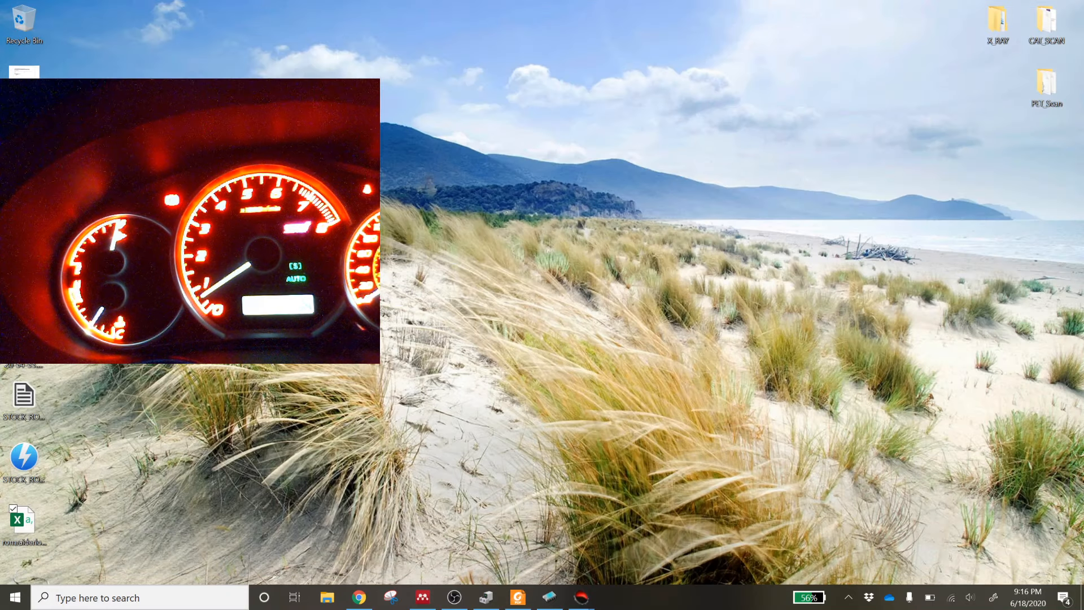
mouse_move(596, 606)
click(649, 545)
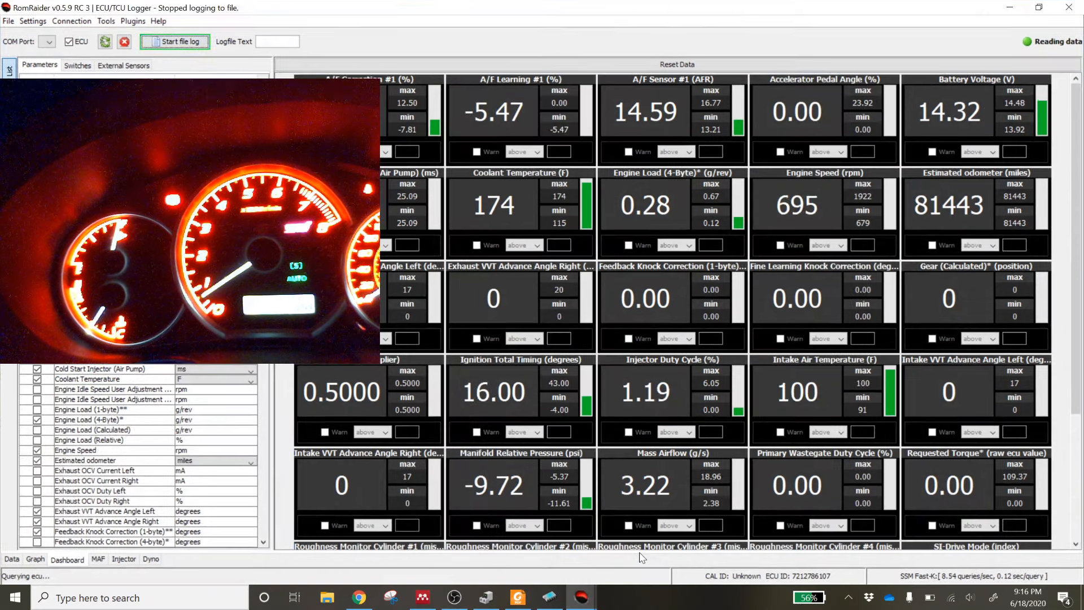